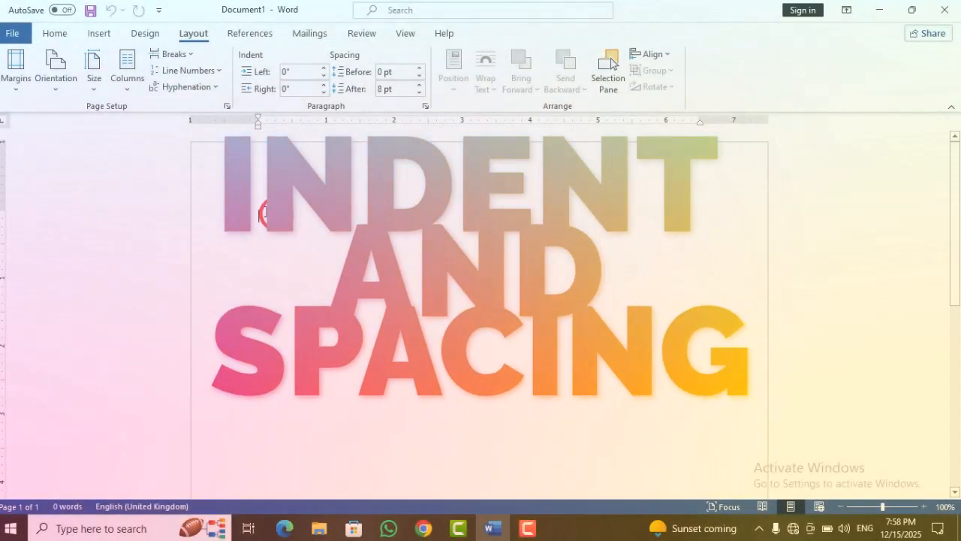
# Step: Fill the blank document with sample paragraphs using Word's =rand() text generator
pyautogui.write('=')
pyautogui.write('rand')
pyautogui.press('BackSpace')
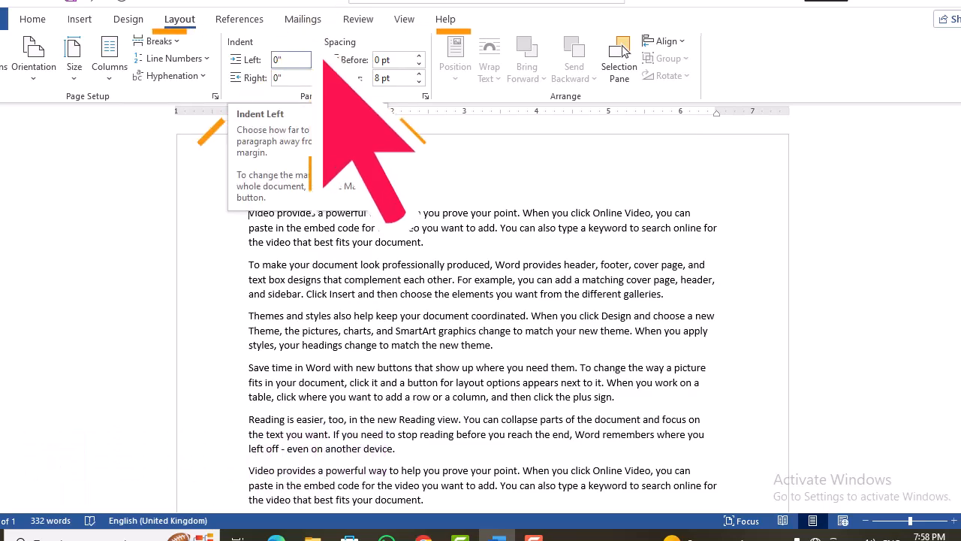
# Step: Set the first paragraph's left indent to 1.4"
pyautogui.click(367, 80)
pyautogui.click(368, 81)
pyautogui.click(367, 81)
pyautogui.click(368, 81)
pyautogui.click(434, 109)
pyautogui.click(434, 109)
pyautogui.click(434, 110)
pyautogui.click(434, 110)
pyautogui.click(434, 110)
pyautogui.click(434, 109)
pyautogui.click(434, 109)
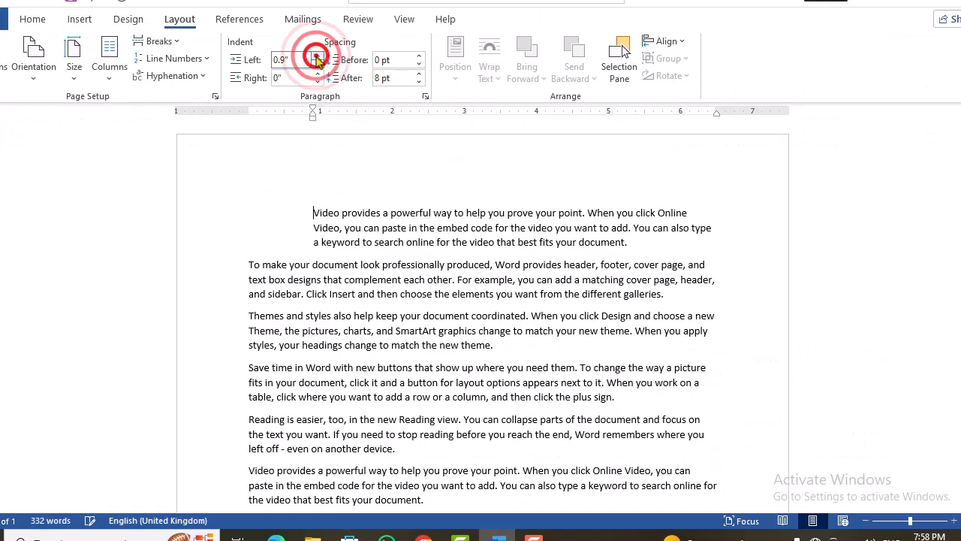
pyautogui.click(319, 59)
pyautogui.click(318, 58)
pyautogui.click(319, 59)
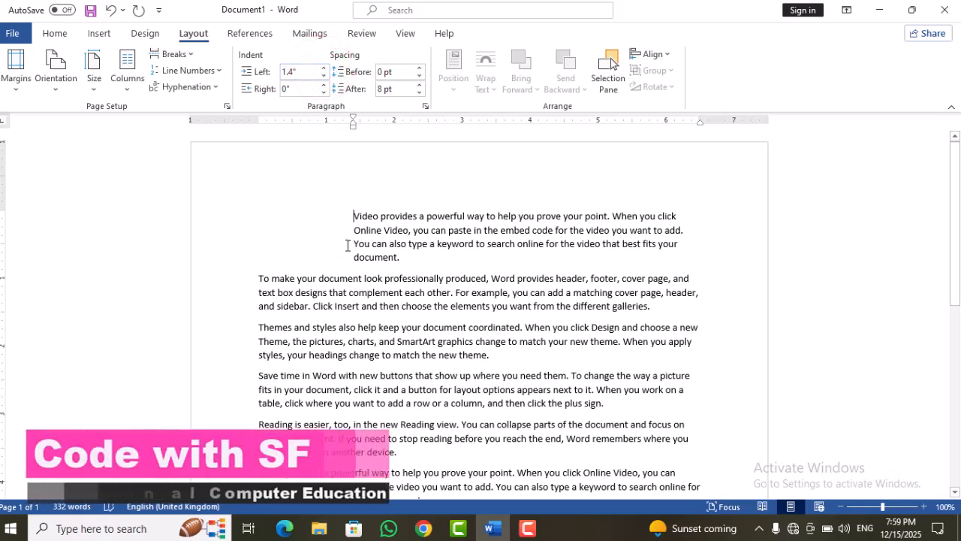
pyautogui.click(343, 219)
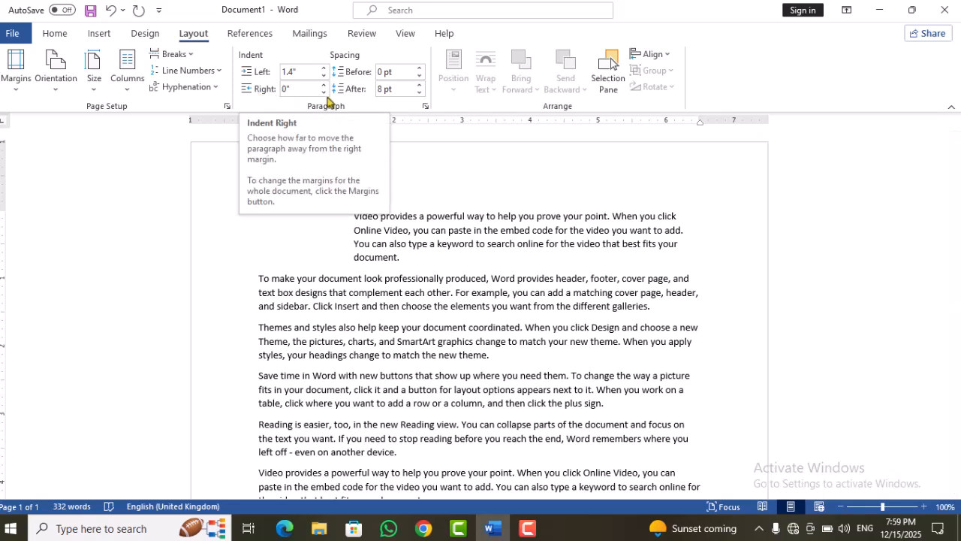
# Step: Return the first paragraph's left and right indents to 0"
pyautogui.click(323, 86)
pyautogui.click(324, 86)
pyautogui.click(323, 75)
pyautogui.click(322, 77)
pyautogui.click(322, 76)
pyautogui.click(323, 77)
pyautogui.click(322, 76)
pyautogui.click(324, 91)
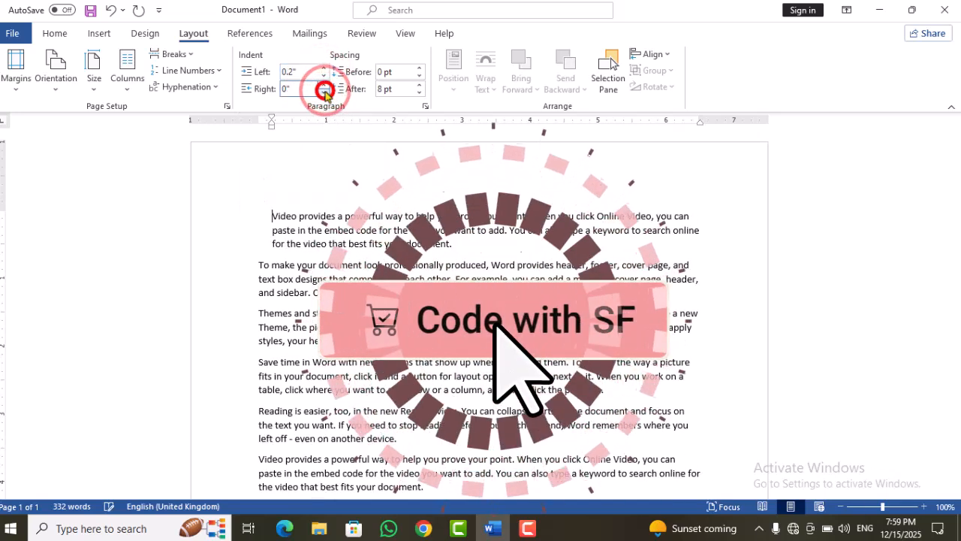
pyautogui.click(324, 90)
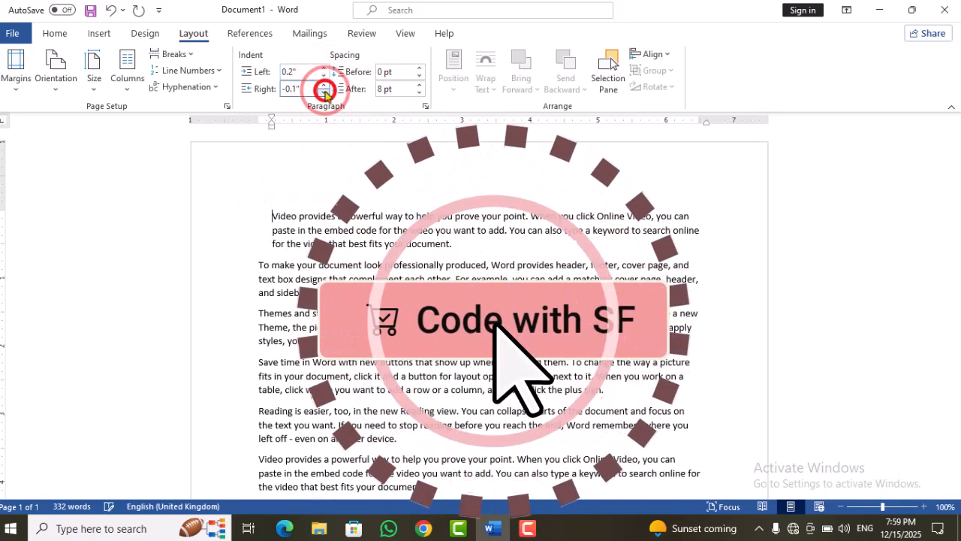
pyautogui.click(324, 91)
pyautogui.click(324, 91)
pyautogui.click(324, 90)
pyautogui.click(324, 91)
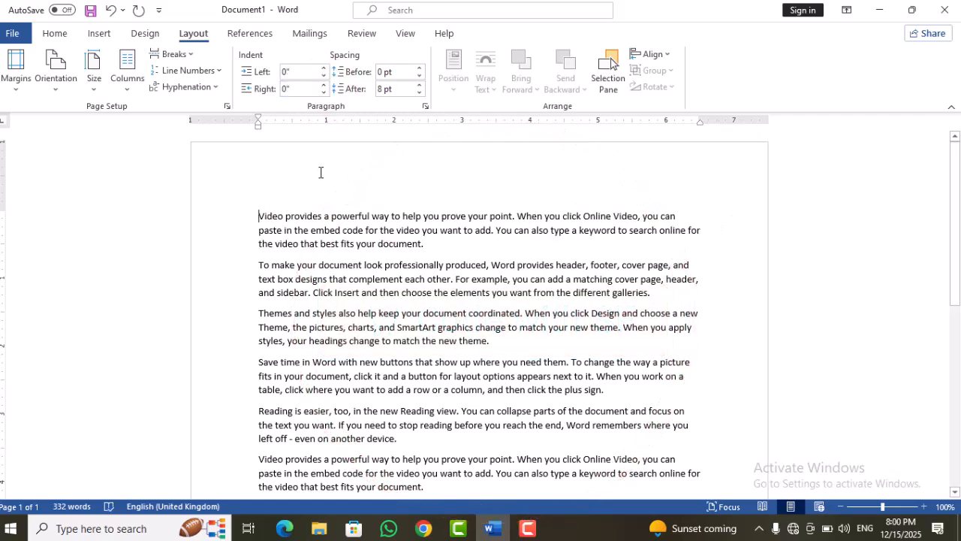
# Step: Set the first paragraph's right indent to -0.8" so its text extends past the right margin
pyautogui.click(324, 87)
pyautogui.click(323, 87)
pyautogui.click(324, 91)
pyautogui.click(324, 91)
pyautogui.click(325, 92)
pyautogui.click(324, 92)
pyautogui.click(325, 92)
pyautogui.click(324, 91)
pyautogui.click(324, 91)
pyautogui.click(324, 91)
pyautogui.click(324, 92)
pyautogui.click(324, 92)
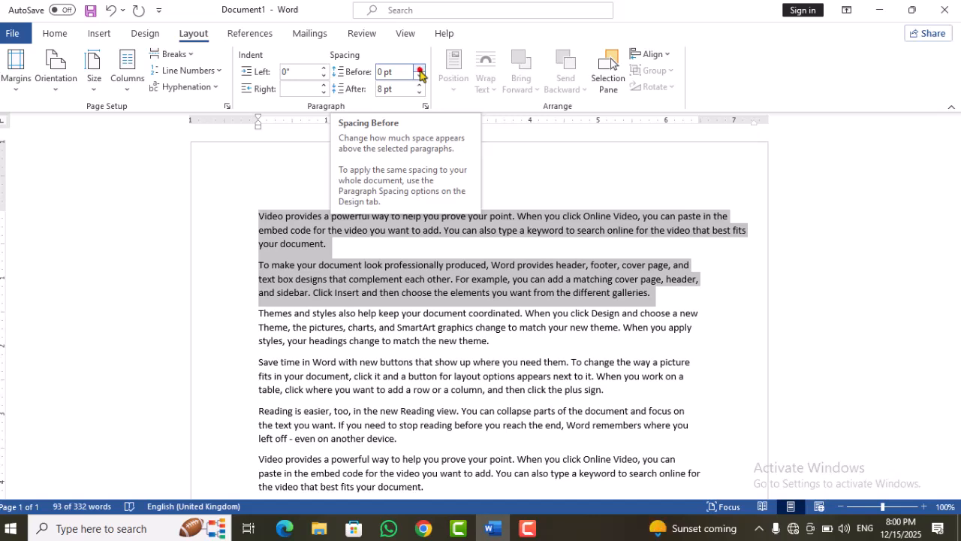
# Step: Increase the spacing before the first two paragraphs to 48 pt
pyautogui.click(420, 69)
pyautogui.click(420, 68)
pyautogui.click(420, 68)
pyautogui.click(420, 68)
pyautogui.click(419, 69)
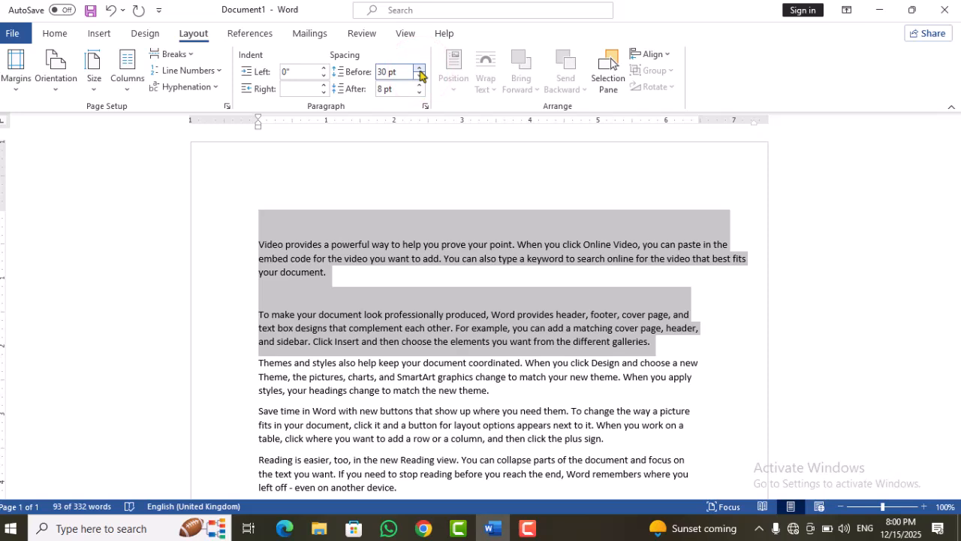
pyautogui.click(419, 69)
pyautogui.click(420, 68)
pyautogui.click(420, 69)
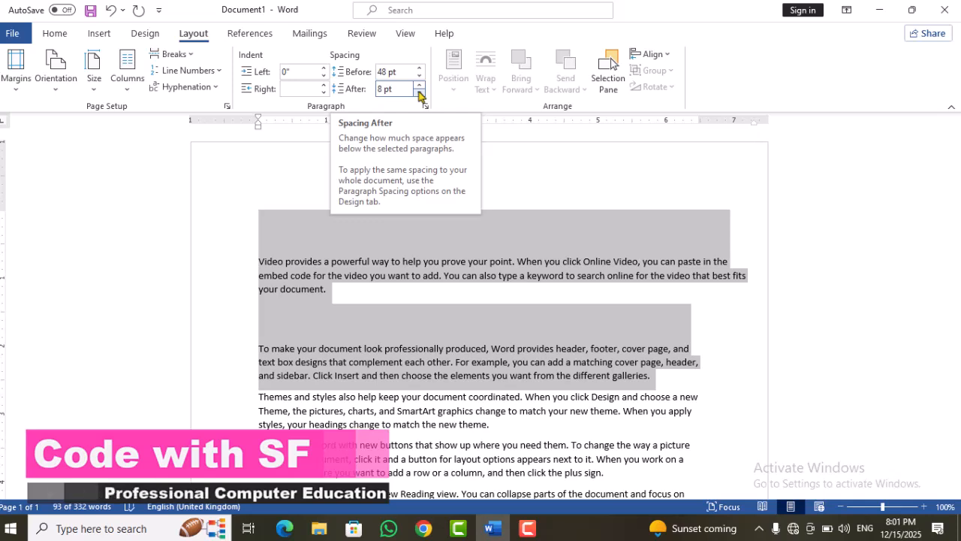
# Step: Reduce the spacing after the first two paragraphs to Auto
pyautogui.click(419, 92)
pyautogui.click(419, 92)
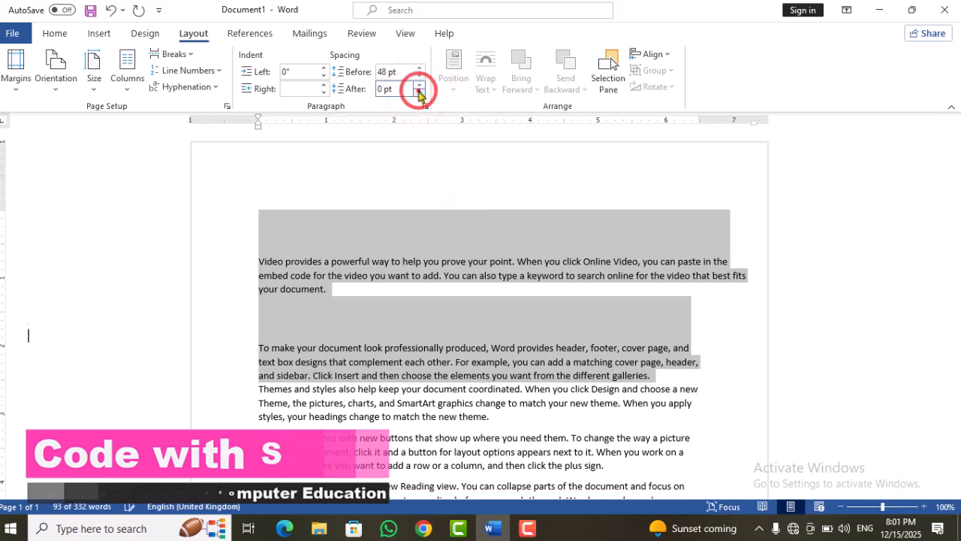
pyautogui.click(419, 93)
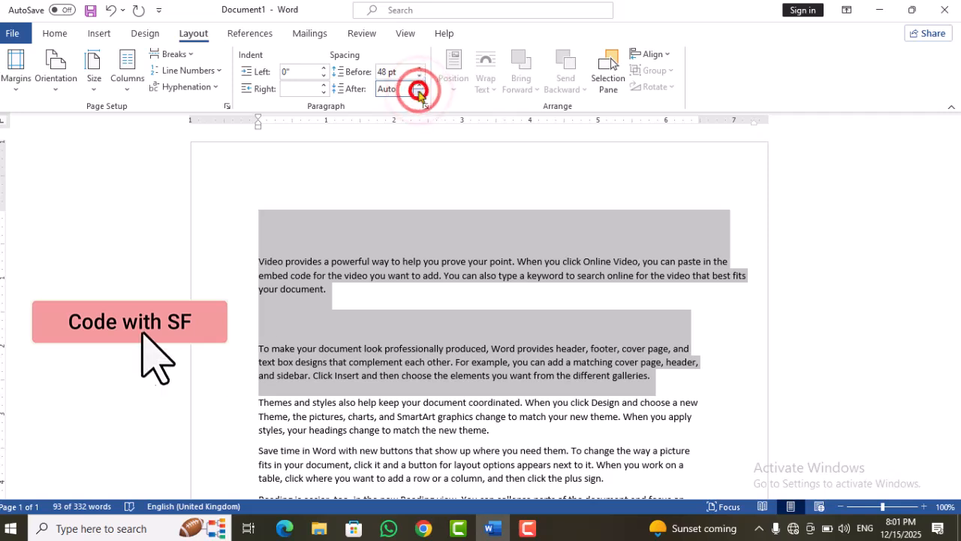
pyautogui.click(383, 170)
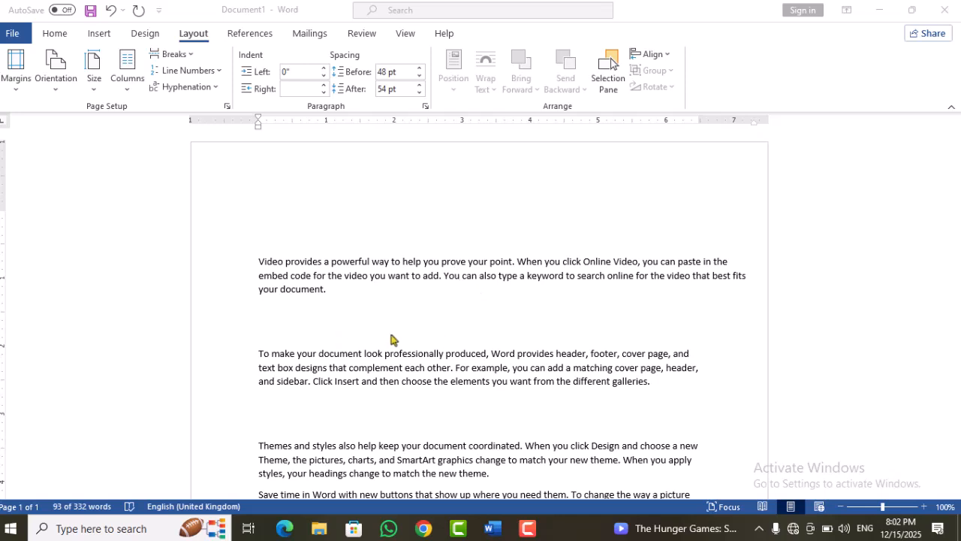
# Step: Select the whole document and set the paragraph spacing before and after to Auto
pyautogui.hotkey('ctrl', 'a')
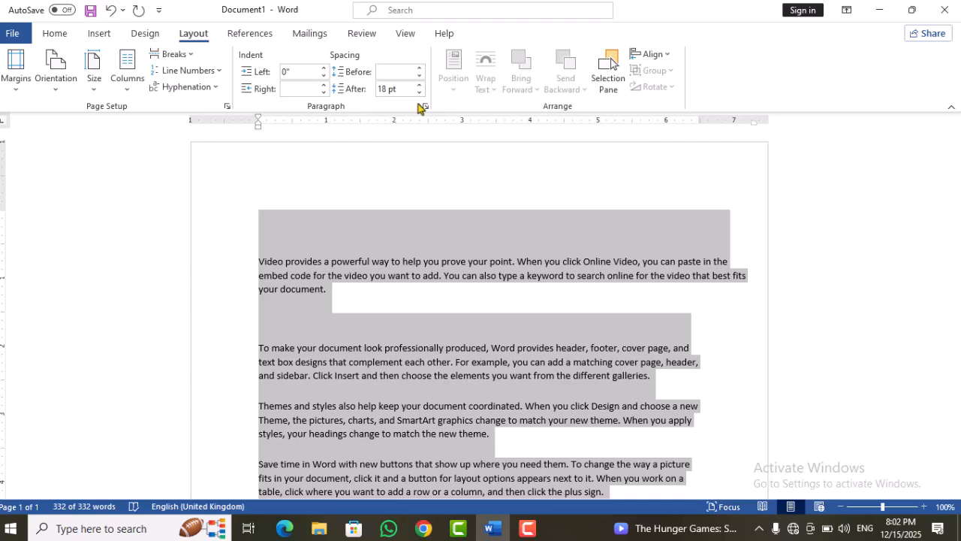
pyautogui.click(419, 91)
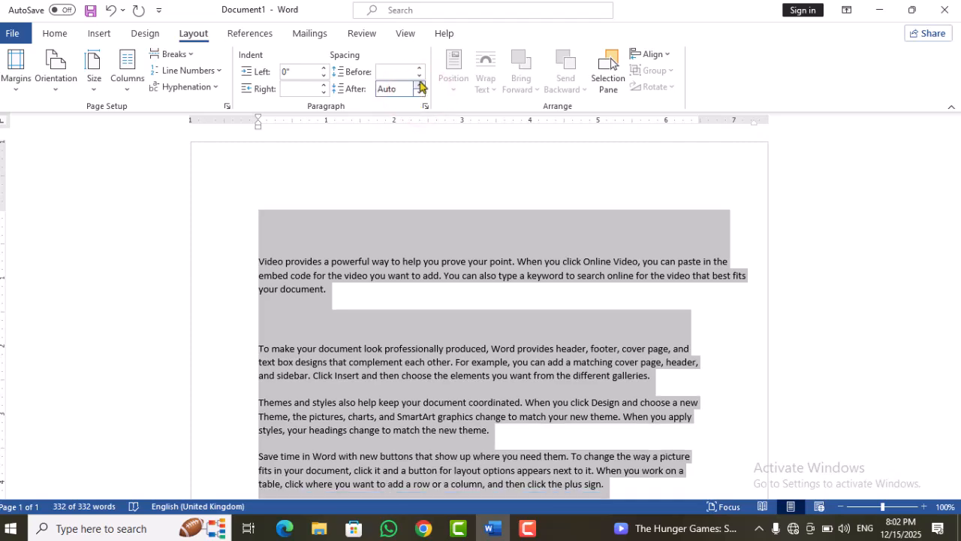
pyautogui.click(418, 76)
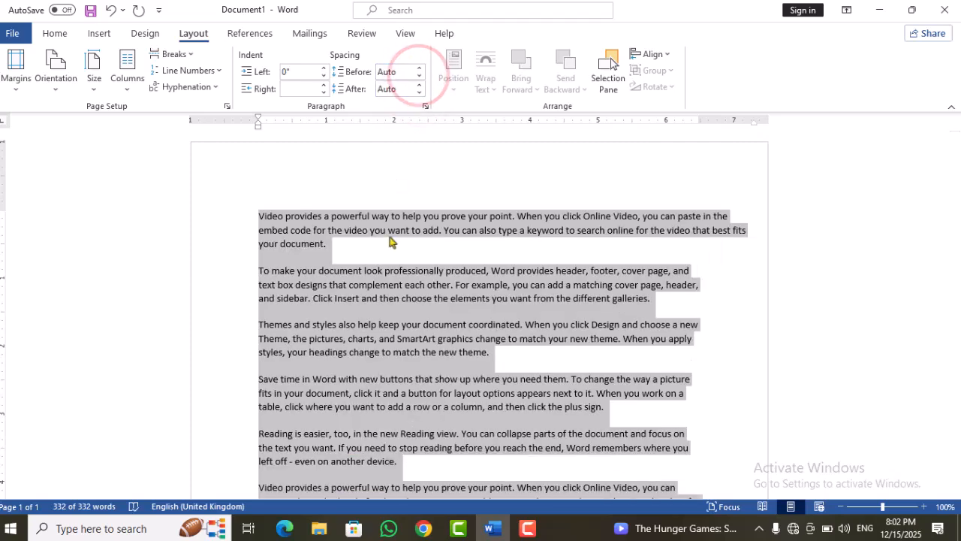
pyautogui.click(408, 201)
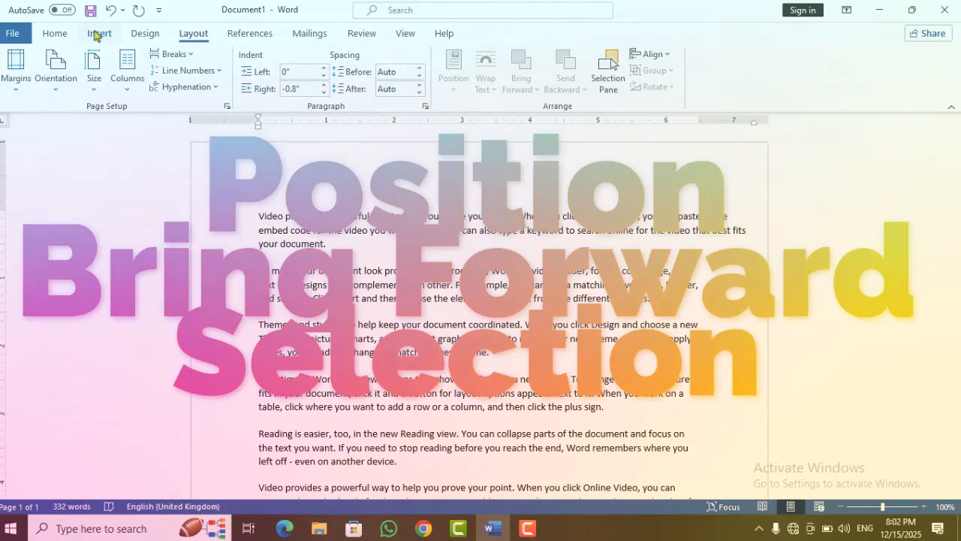
# Step: Draw a rectangle about 3.47" wide and 1.81" high and move it over the start of the first paragraphs
pyautogui.click(98, 34)
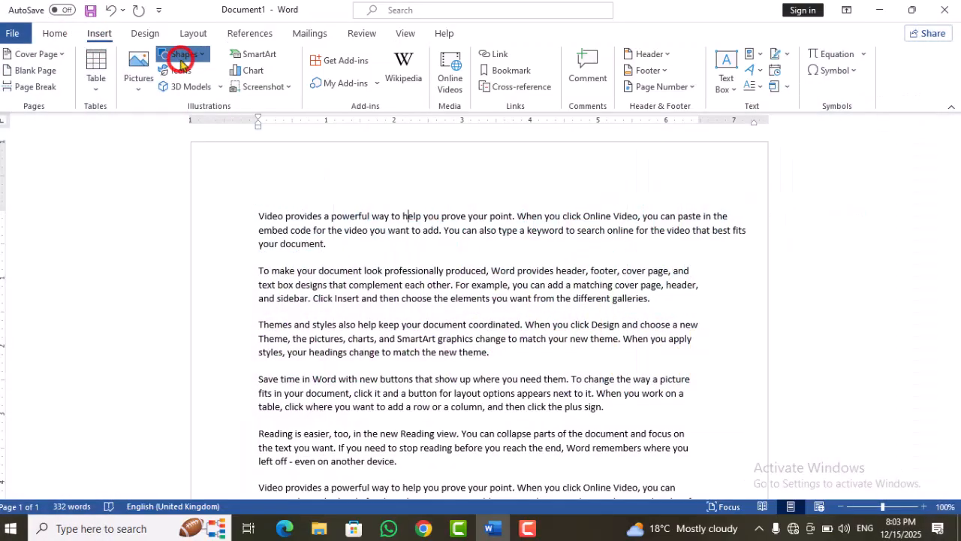
pyautogui.click(180, 58)
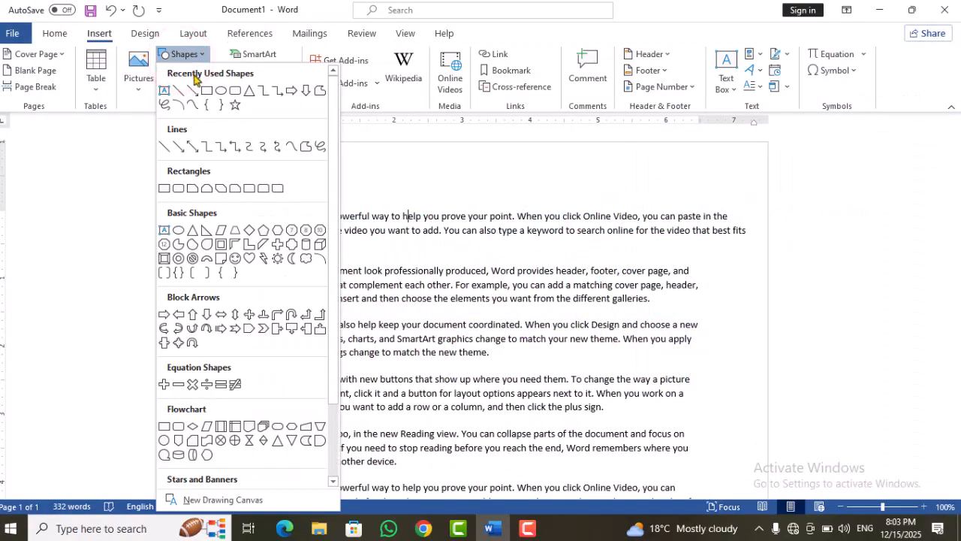
pyautogui.click(206, 91)
pyautogui.moveTo(303, 228); pyautogui.dragTo(540, 353)
pyautogui.moveTo(480, 302); pyautogui.dragTo(429, 282)
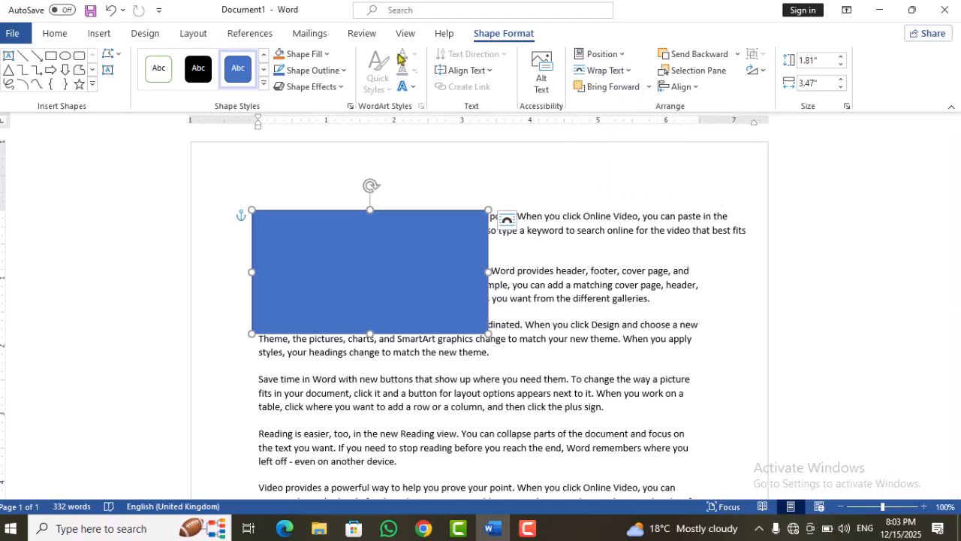
# Step: Position the blue rectangle in line with the text of the first paragraph
pyautogui.click(183, 36)
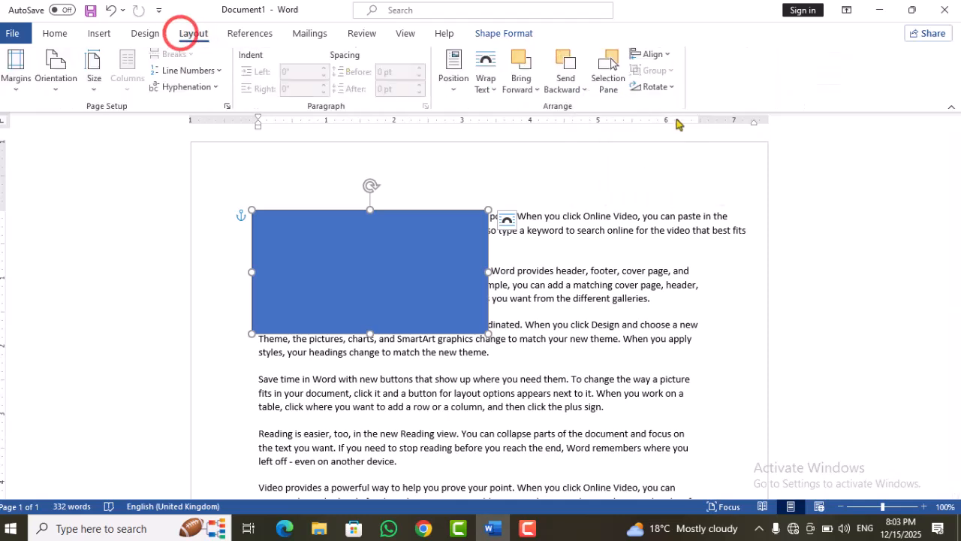
pyautogui.click(452, 92)
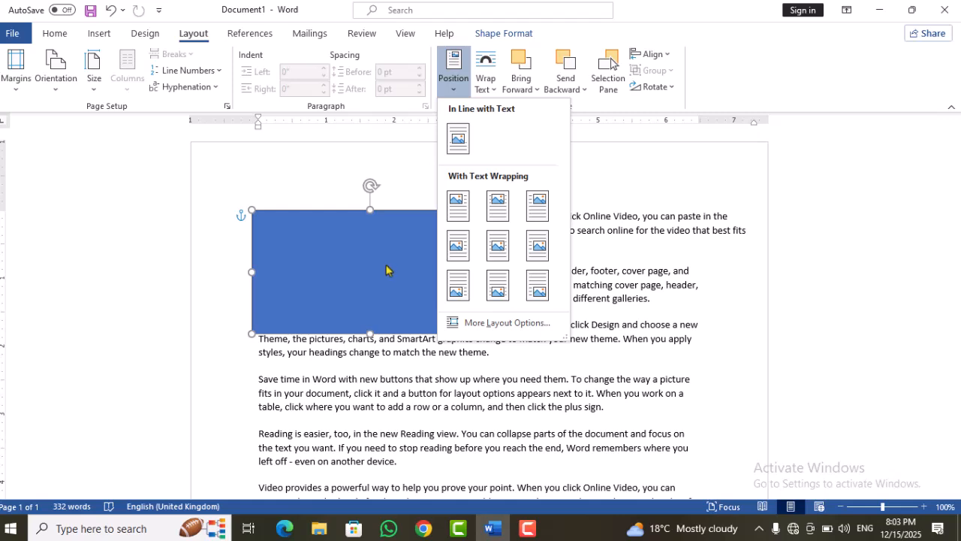
pyautogui.click(463, 148)
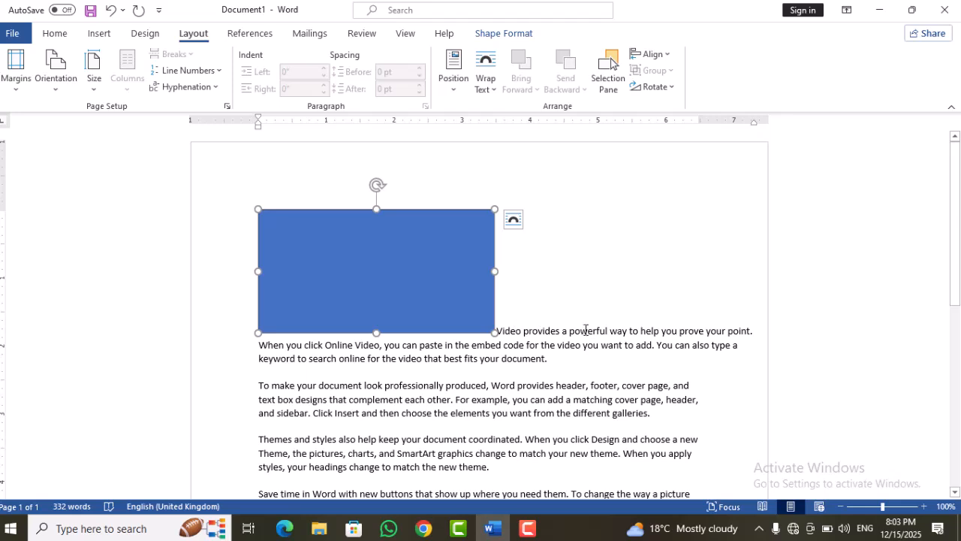
pyautogui.moveTo(630, 330); pyautogui.dragTo(561, 330)
pyautogui.click(515, 248)
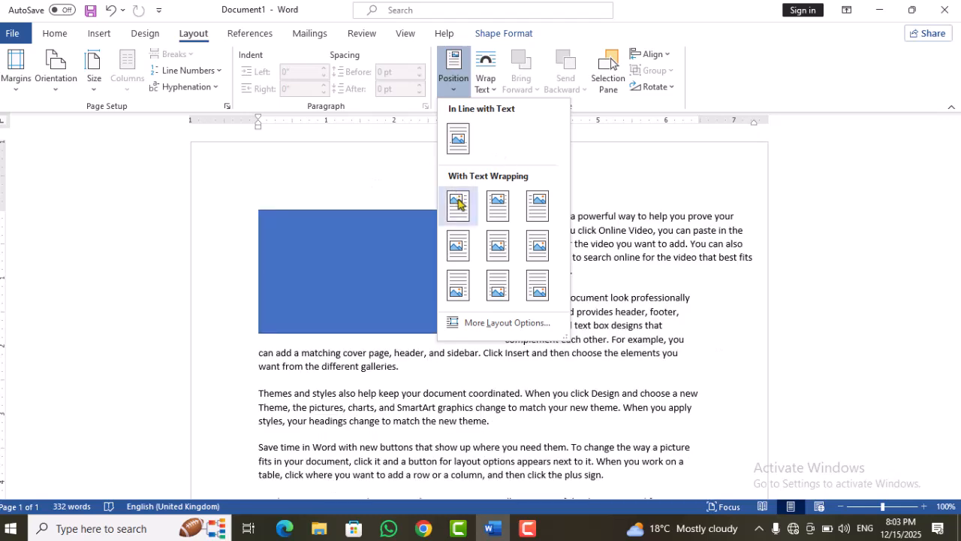
# Step: Position the rectangle in the top left of the page with square text wrapping
pyautogui.click(457, 203)
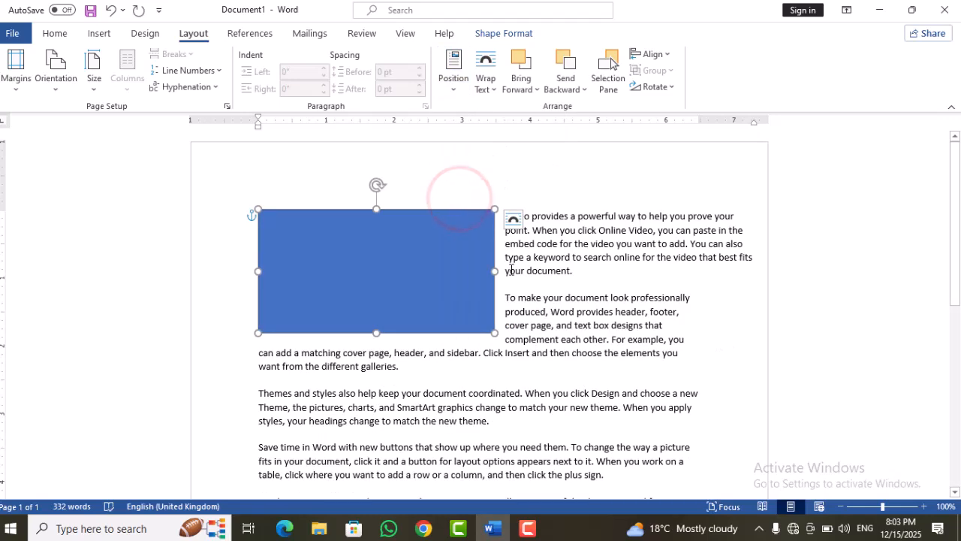
pyautogui.moveTo(953, 254); pyautogui.dragTo(952, 268)
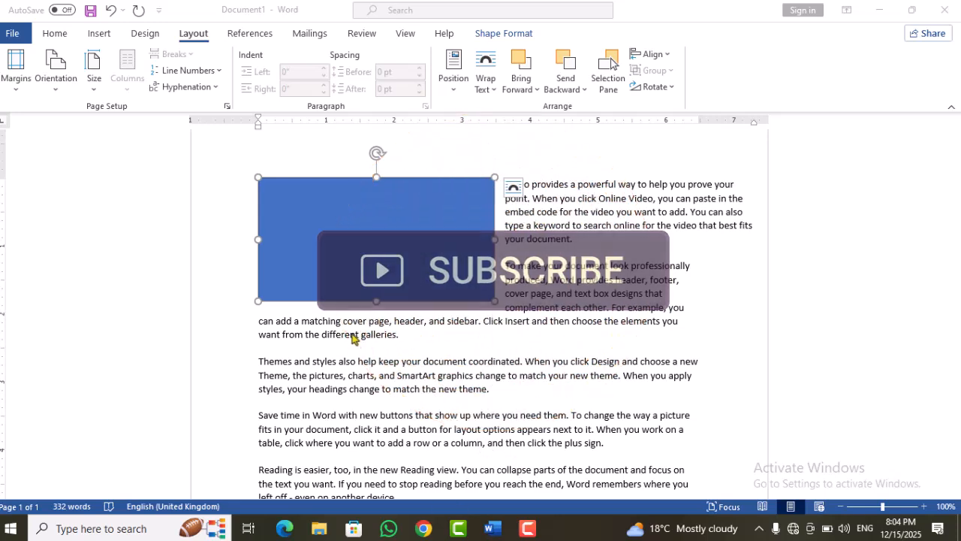
pyautogui.click(593, 243)
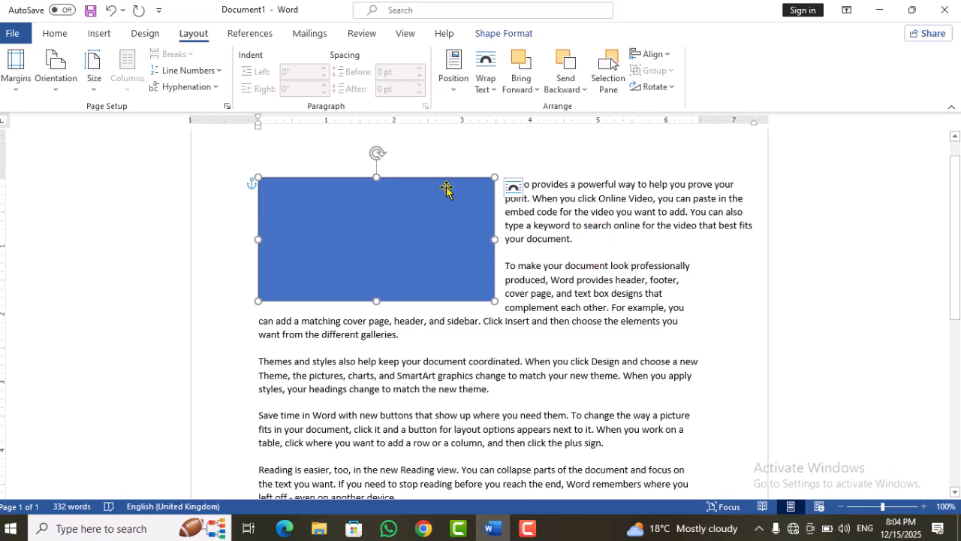
# Step: Position the rectangle in the top center and after that in the top right of the page with square text wrapping
pyautogui.click(455, 90)
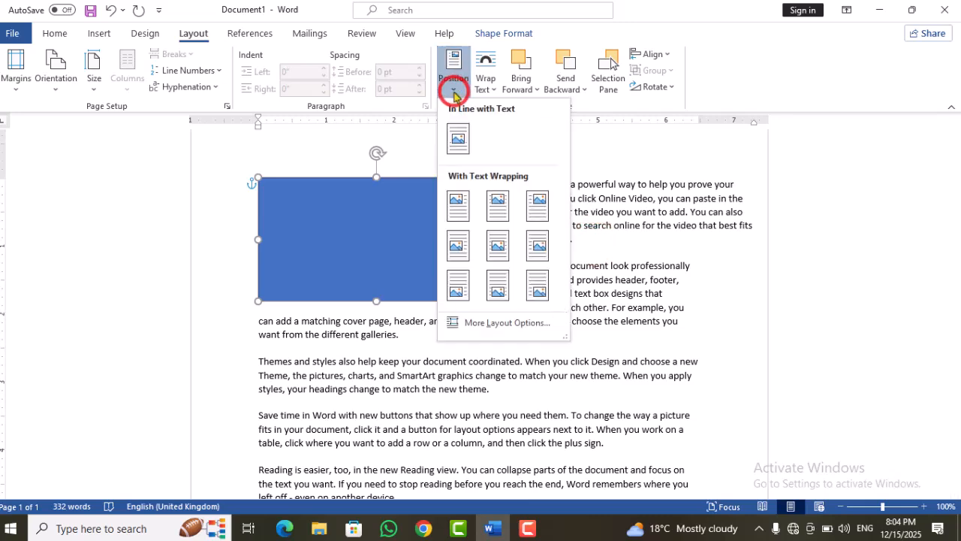
pyautogui.click(496, 216)
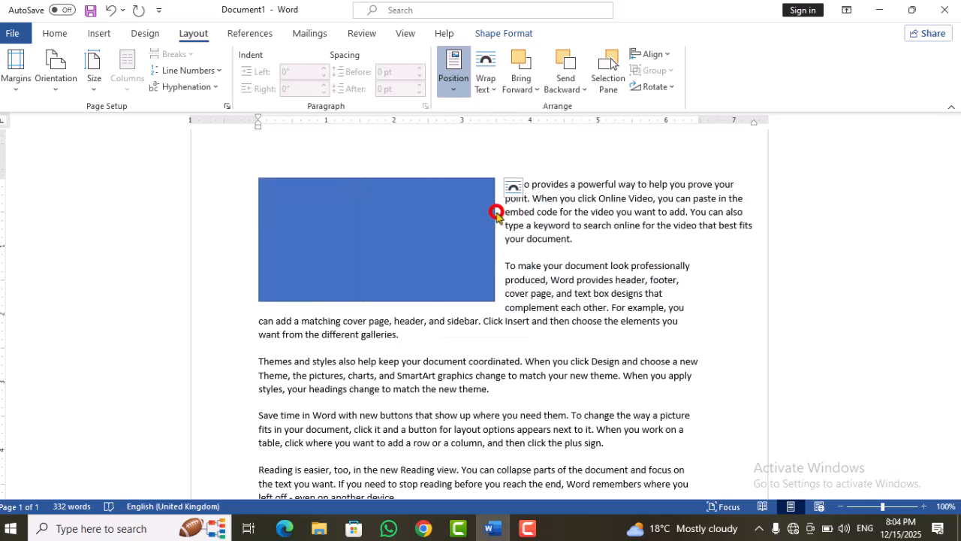
pyautogui.click(451, 88)
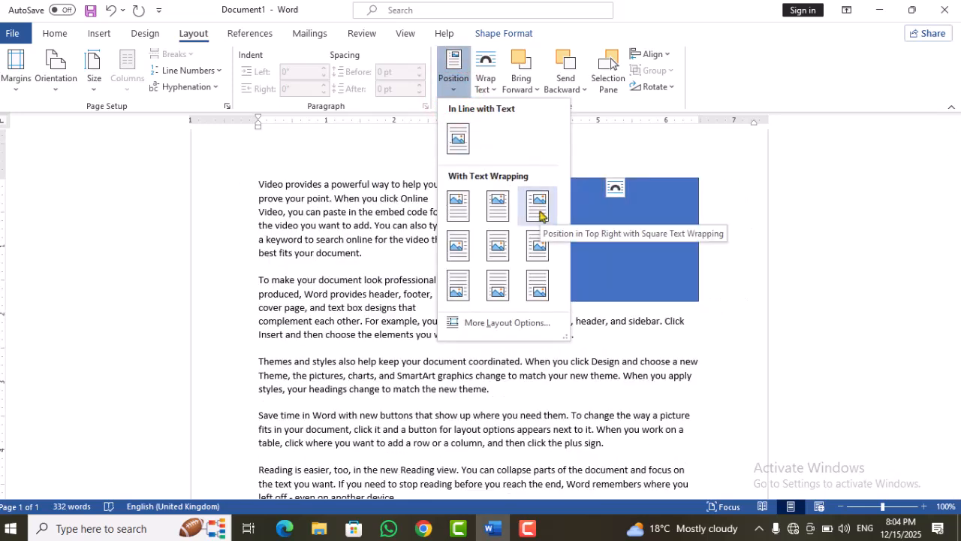
pyautogui.click(539, 216)
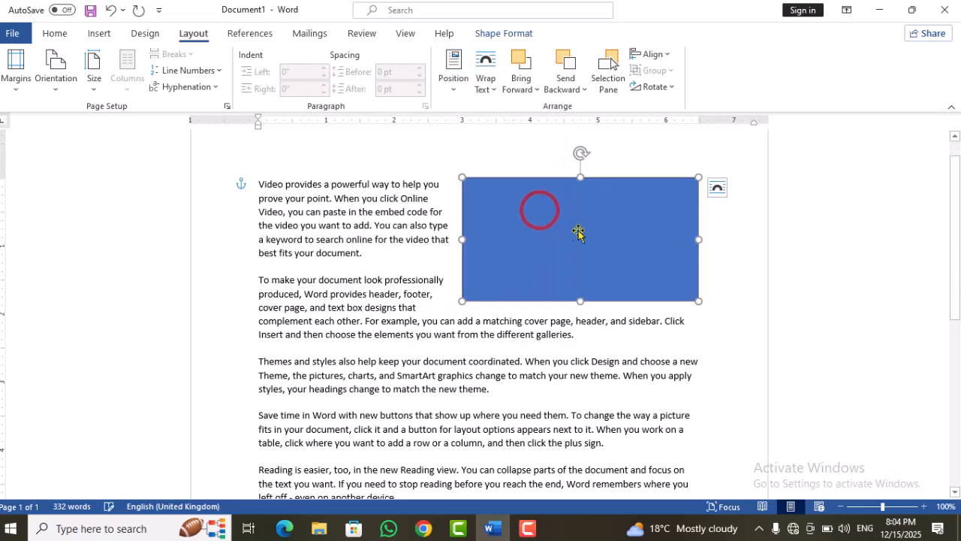
# Step: Position the rectangle in the middle left and after that in the middle center of the page with square text wrapping
pyautogui.click(453, 83)
pyautogui.click(457, 242)
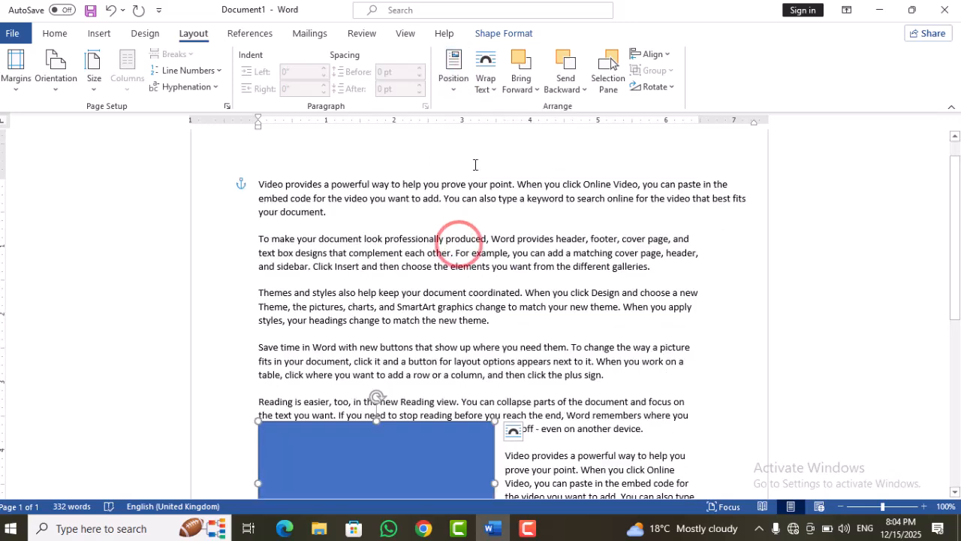
pyautogui.click(453, 83)
pyautogui.click(500, 249)
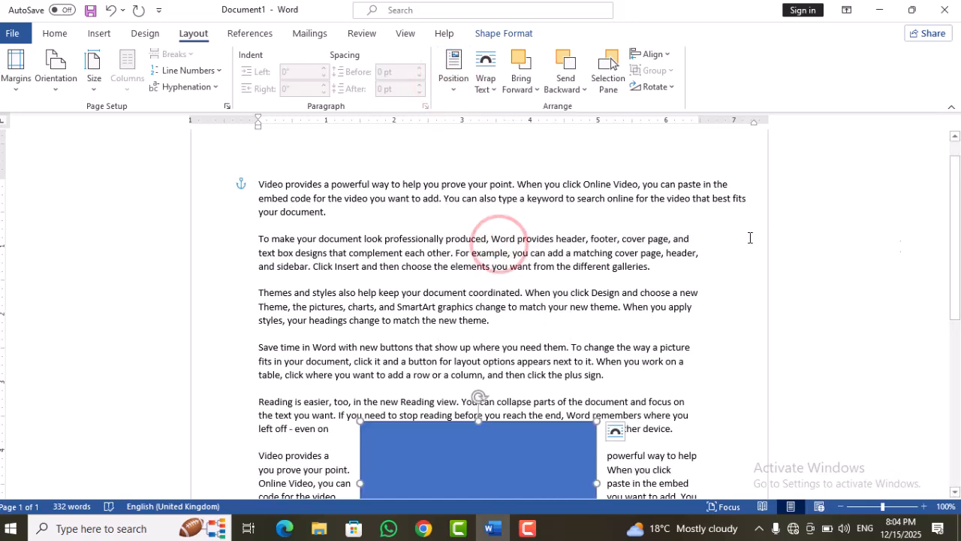
pyautogui.moveTo(957, 259); pyautogui.dragTo(958, 289)
# Step: Return the rectangle to the In Line with Text position at the start of the first paragraph
pyautogui.click(458, 84)
pyautogui.click(451, 140)
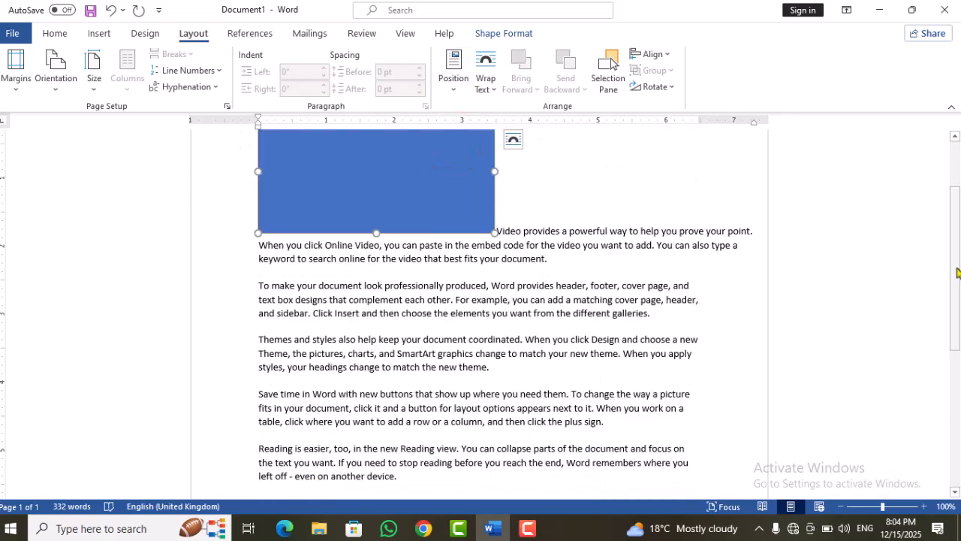
pyautogui.moveTo(956, 268); pyautogui.dragTo(948, 191)
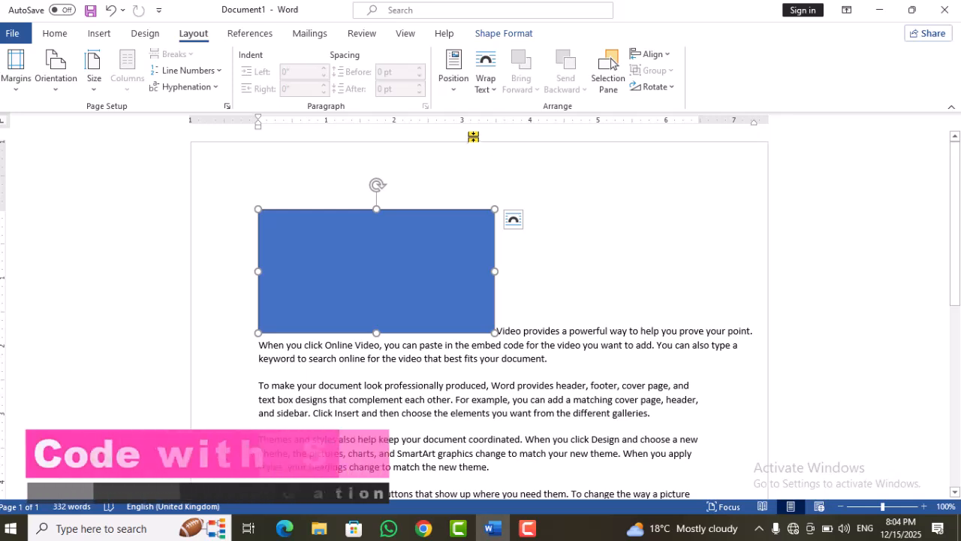
# Step: View the rectangle's text wrapping options, close them and try to move the in-line rectangle
pyautogui.click(486, 84)
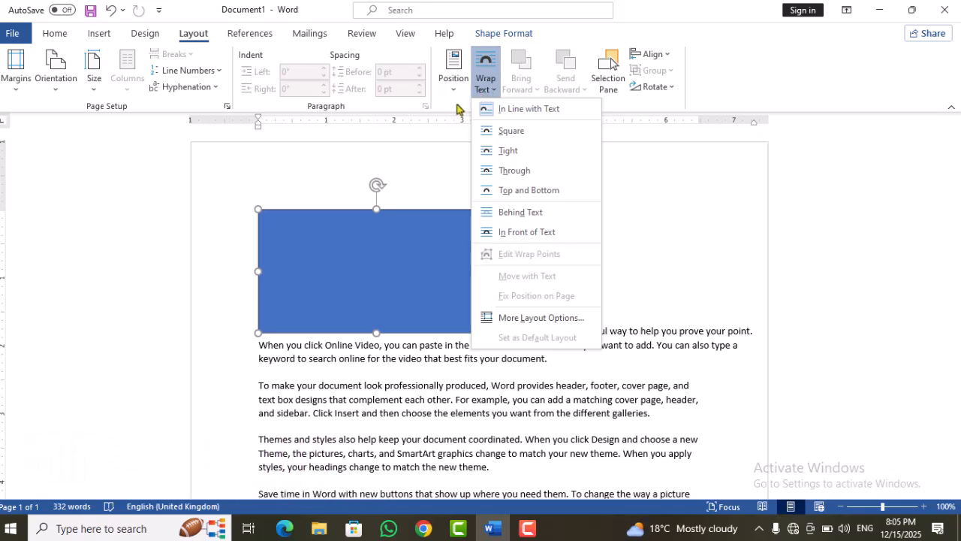
pyautogui.click(428, 174)
pyautogui.click(399, 262)
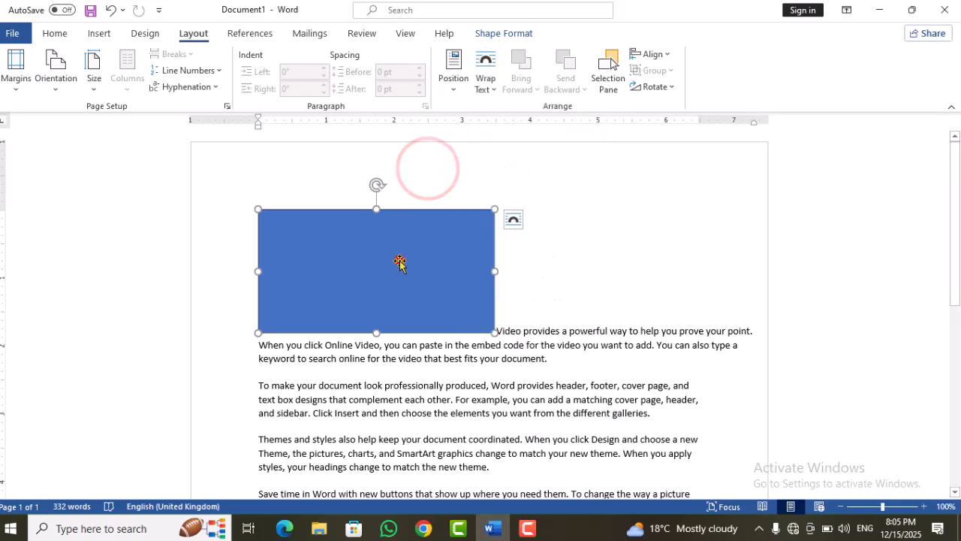
pyautogui.click(468, 224)
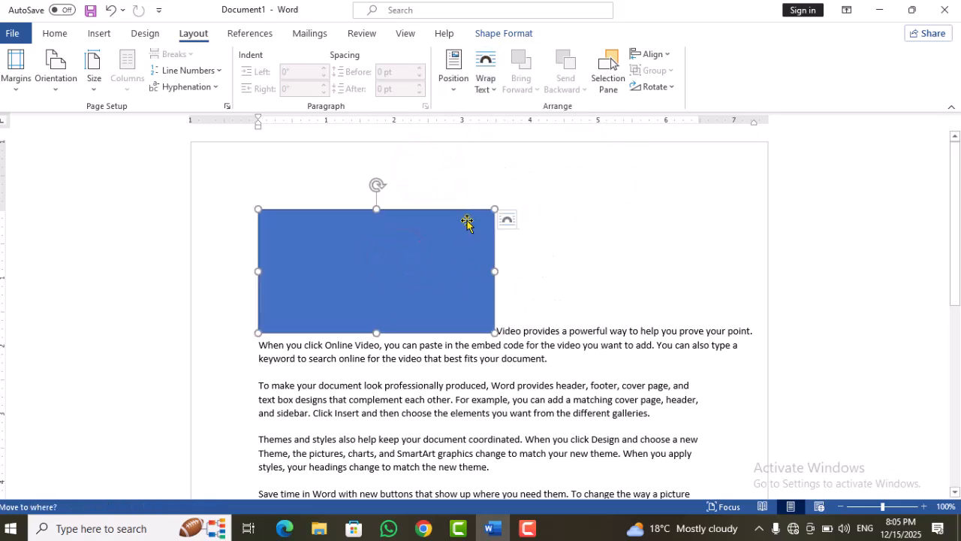
# Step: Set the rectangle's text wrapping to Square and move it slightly to the right beside the first paragraph
pyautogui.click(428, 239)
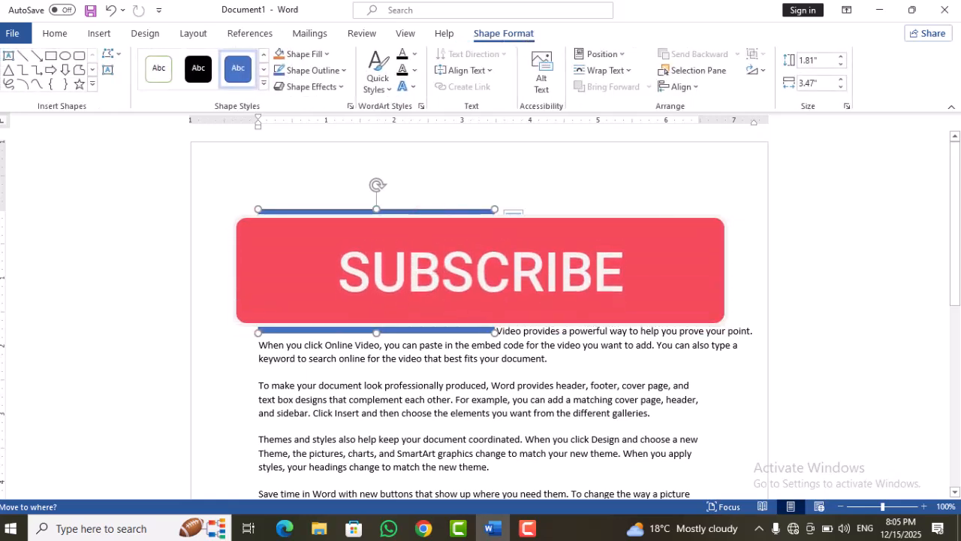
pyautogui.click(193, 33)
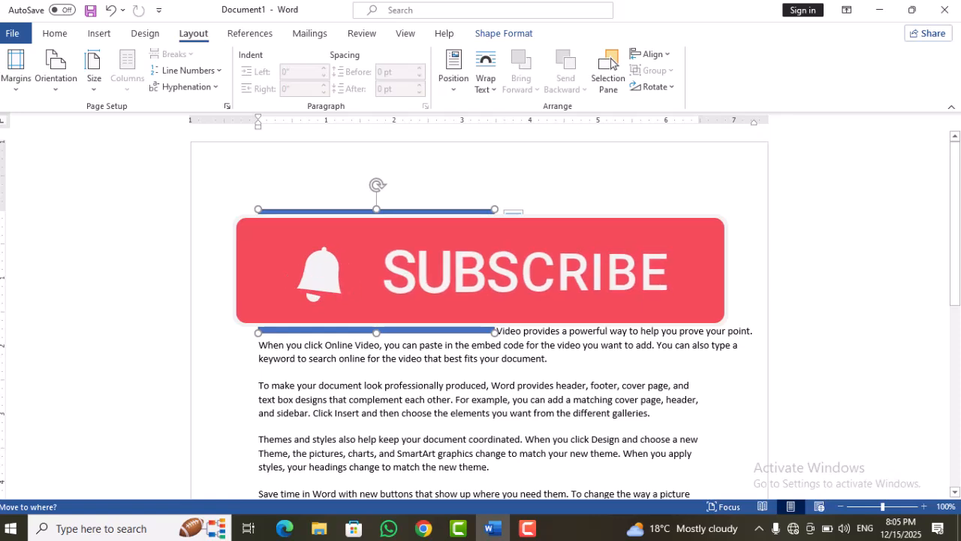
pyautogui.click(487, 89)
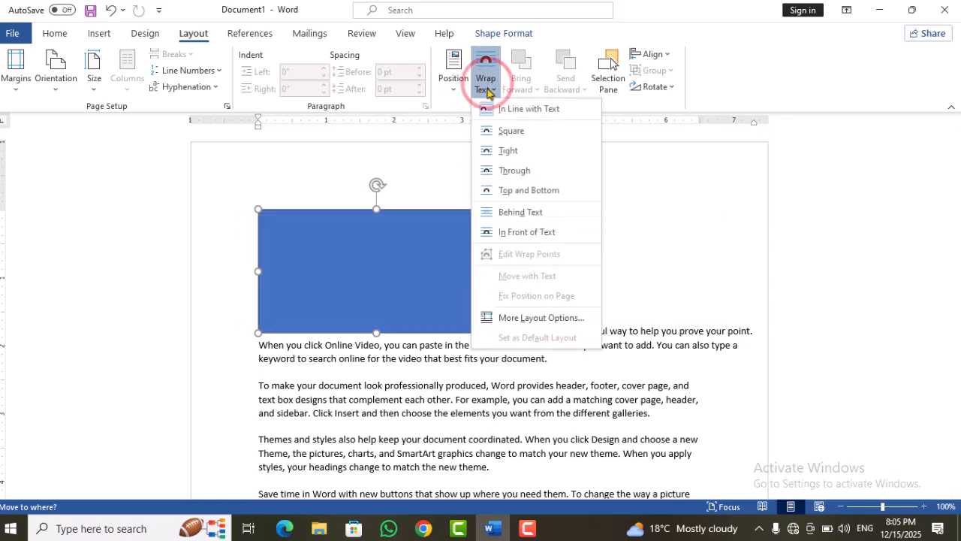
pyautogui.click(499, 130)
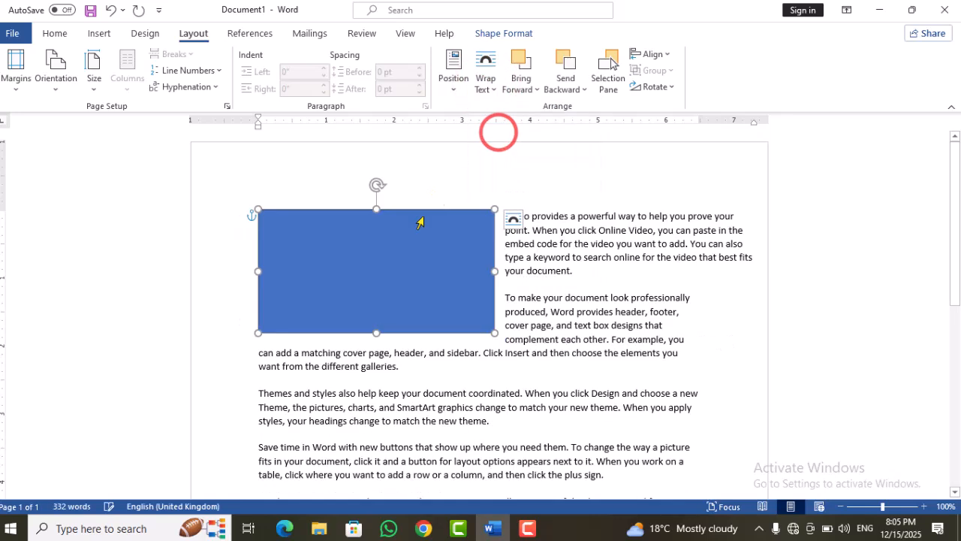
pyautogui.click(400, 233)
pyautogui.moveTo(399, 232); pyautogui.dragTo(415, 216)
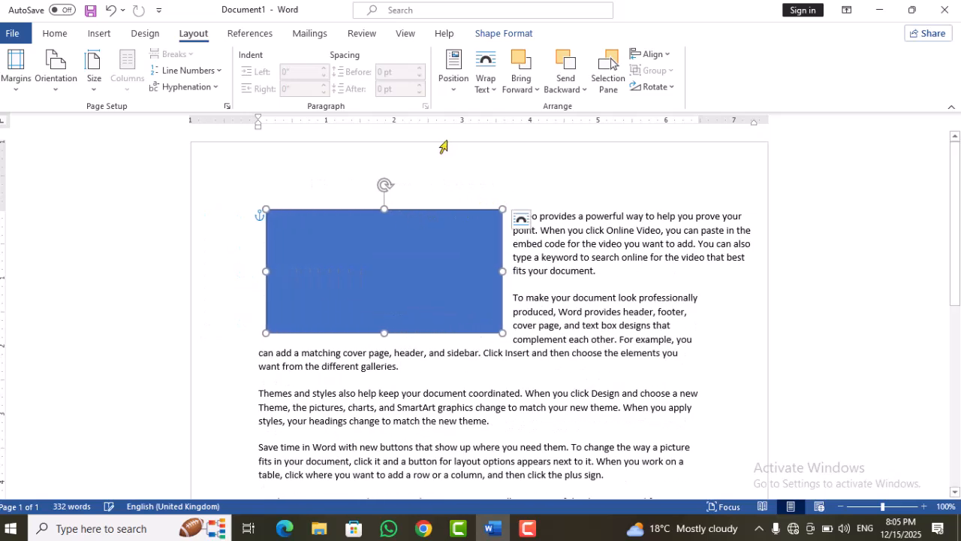
# Step: Switch the rectangle's text wrapping to In Line with Text and after that back to Square
pyautogui.click(486, 89)
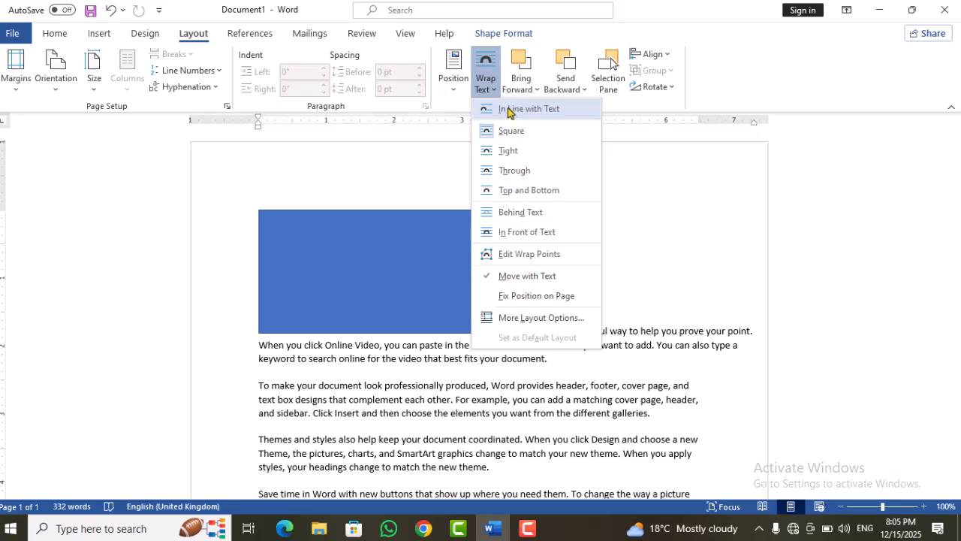
pyautogui.click(507, 110)
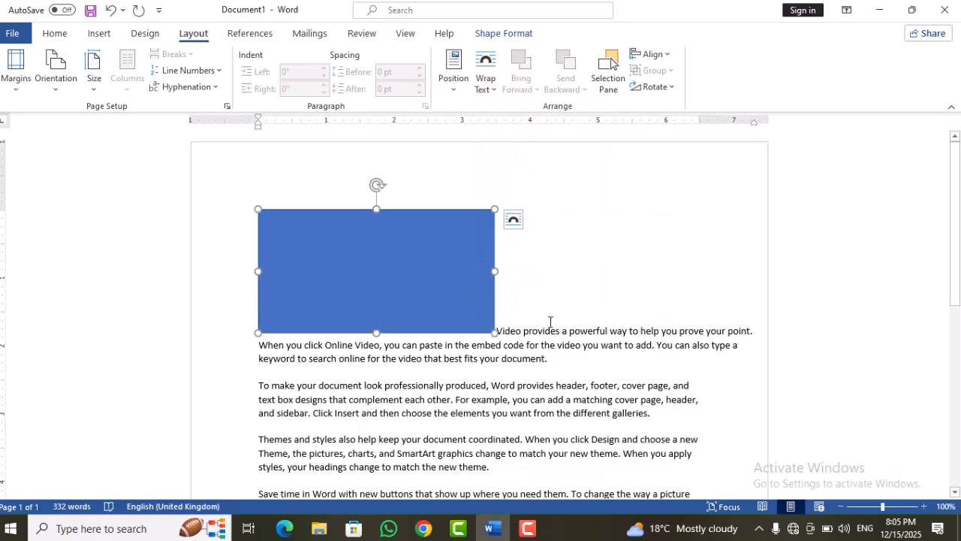
pyautogui.click(486, 78)
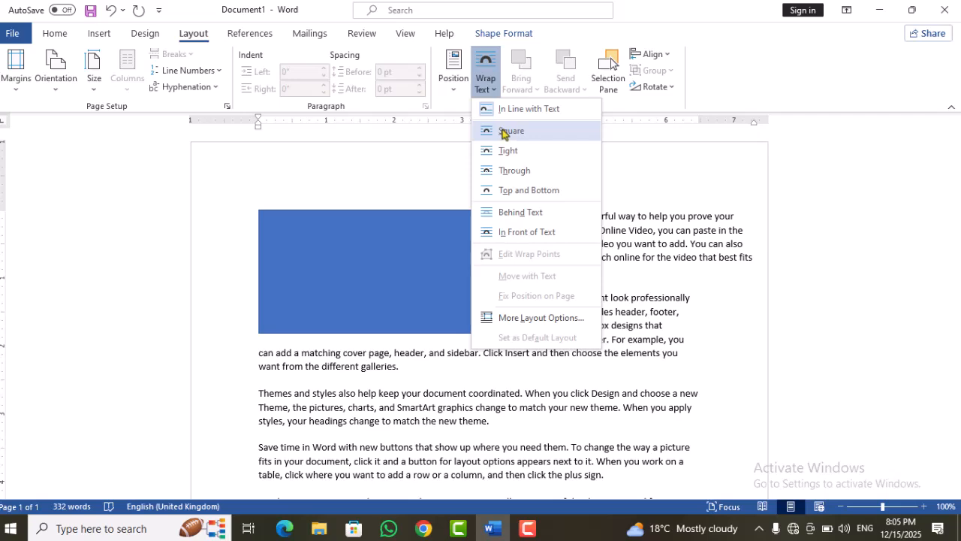
pyautogui.click(503, 132)
# Step: Set the rectangle's text wrapping to Top and Bottom and move it above the first paragraph, extending slightly past the left margin
pyautogui.click(485, 90)
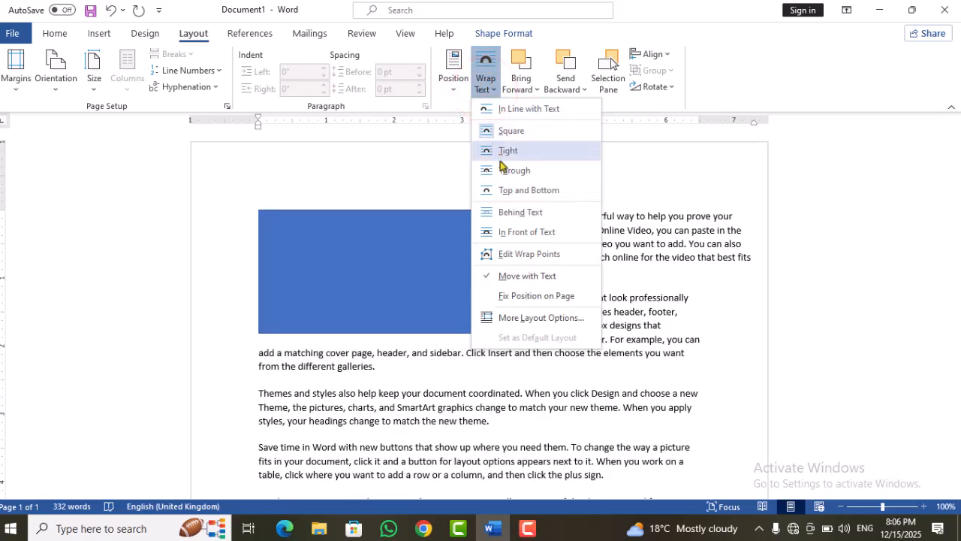
pyautogui.click(506, 190)
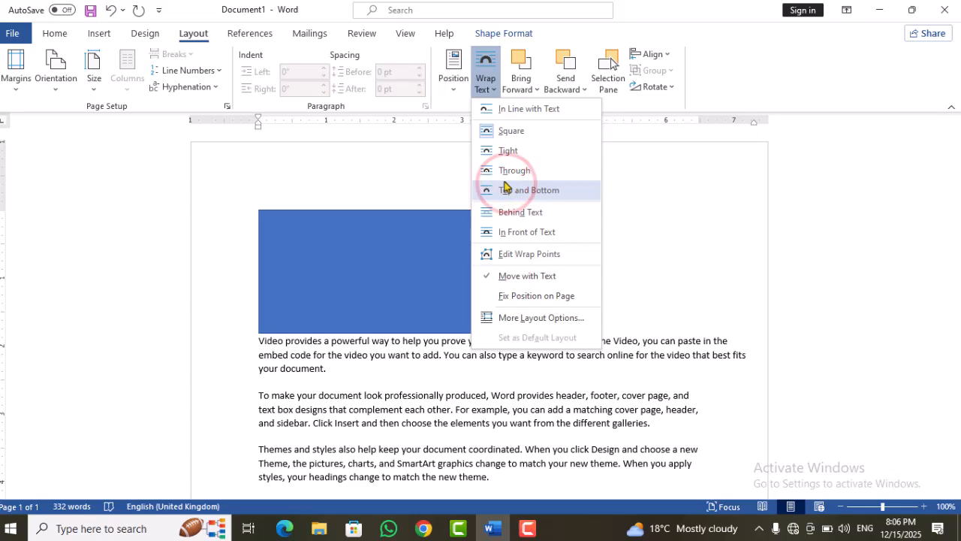
pyautogui.click(485, 71)
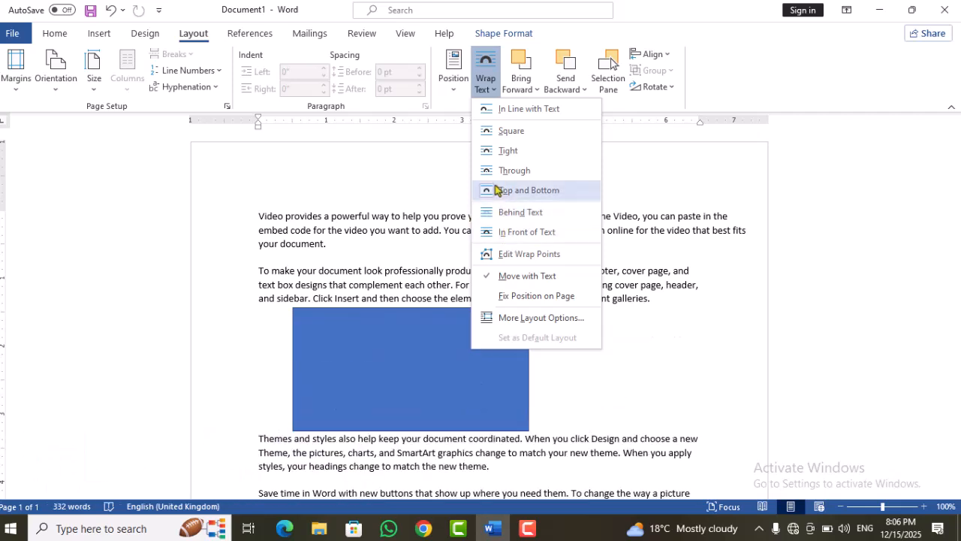
pyautogui.click(610, 194)
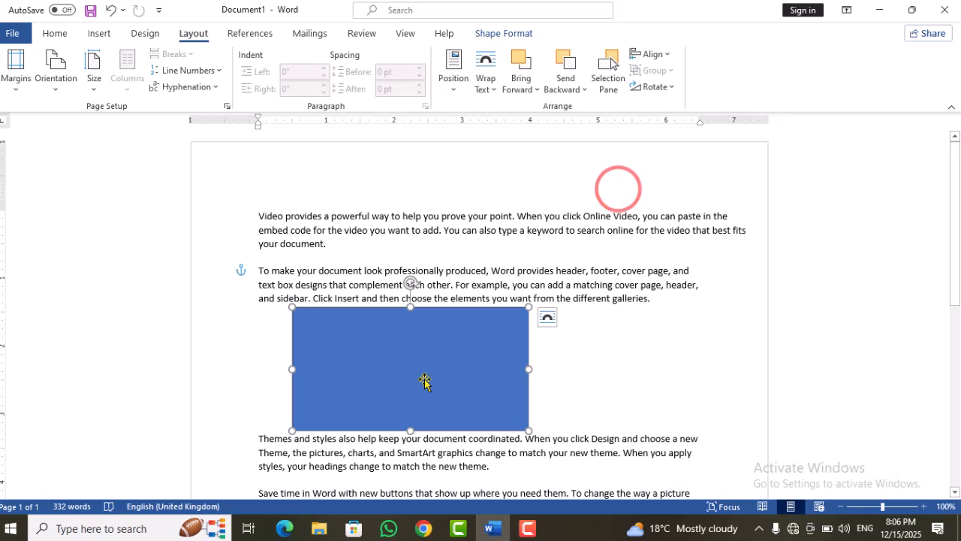
pyautogui.moveTo(437, 364); pyautogui.dragTo(420, 227)
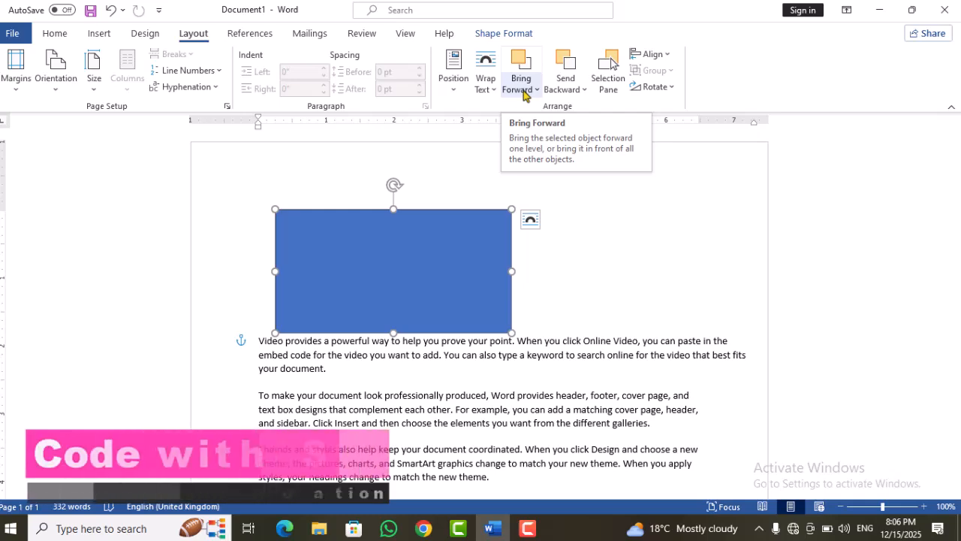
pyautogui.moveTo(440, 242); pyautogui.dragTo(388, 242)
# Step: Draw an oval about 2.12" high and 3.27" wide overlapping the rectangle's right side and give it the black shape style
pyautogui.moveTo(955, 200)
pyautogui.mouseDown()
pyautogui.moveTo(959, 224)
pyautogui.moveTo(952, 191)
pyautogui.mouseUp()
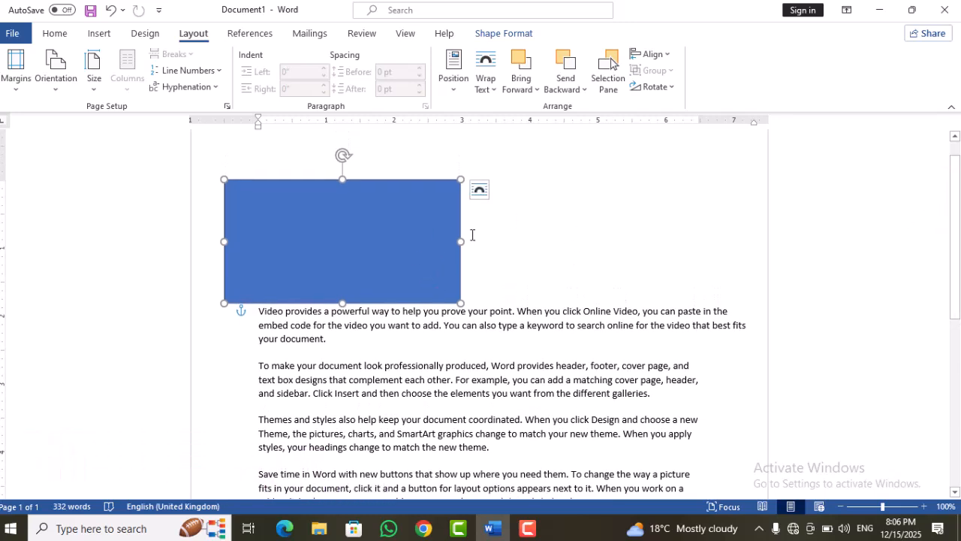
pyautogui.click(97, 33)
pyautogui.click(186, 54)
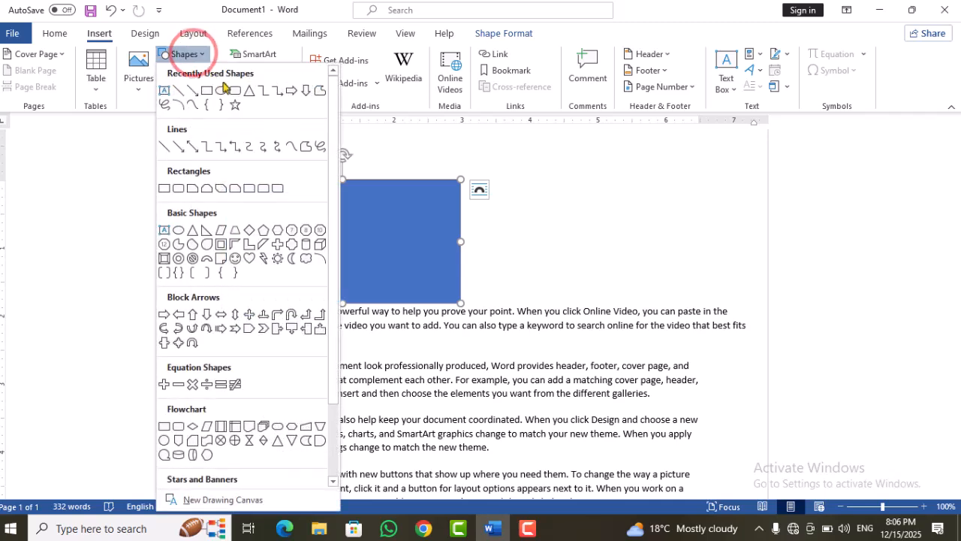
pyautogui.click(220, 91)
pyautogui.moveTo(466, 166); pyautogui.dragTo(685, 312)
pyautogui.moveTo(629, 248); pyautogui.dragTo(569, 256)
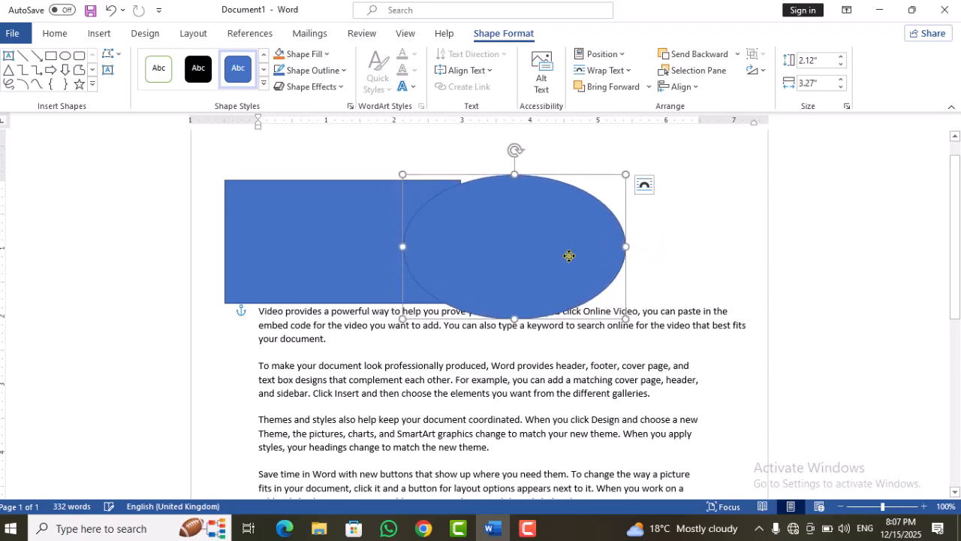
pyautogui.click(191, 73)
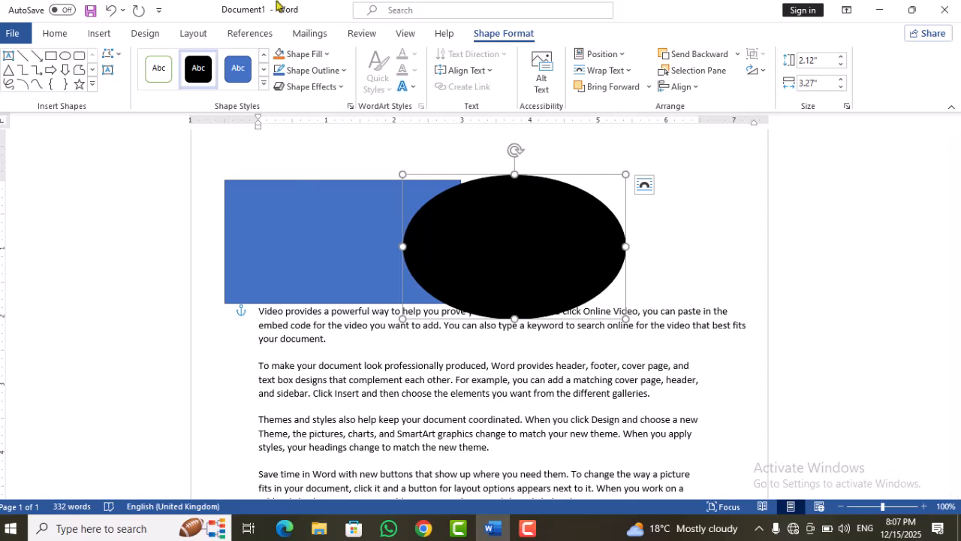
# Step: Send the black oval backward one level behind the rectangle and bring it forward one level again
pyautogui.click(187, 34)
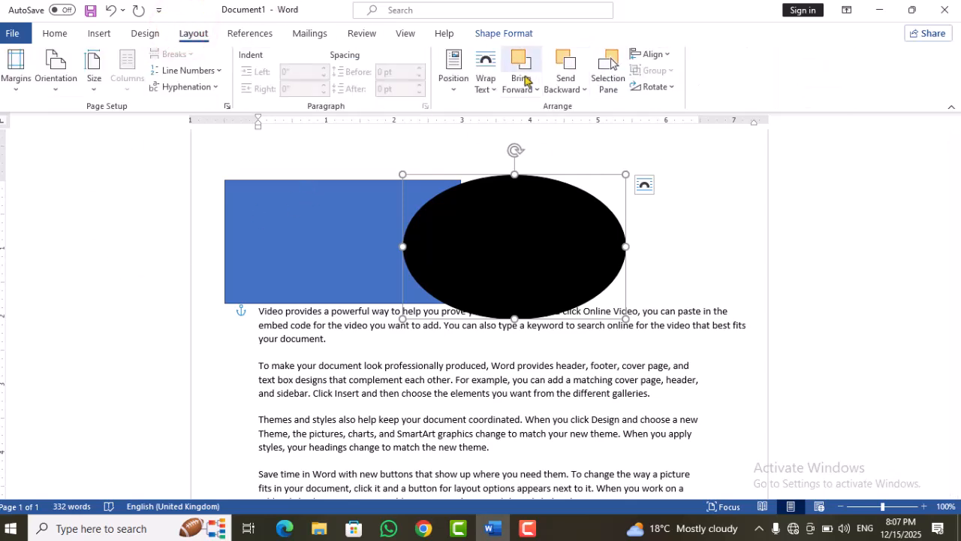
pyautogui.click(579, 92)
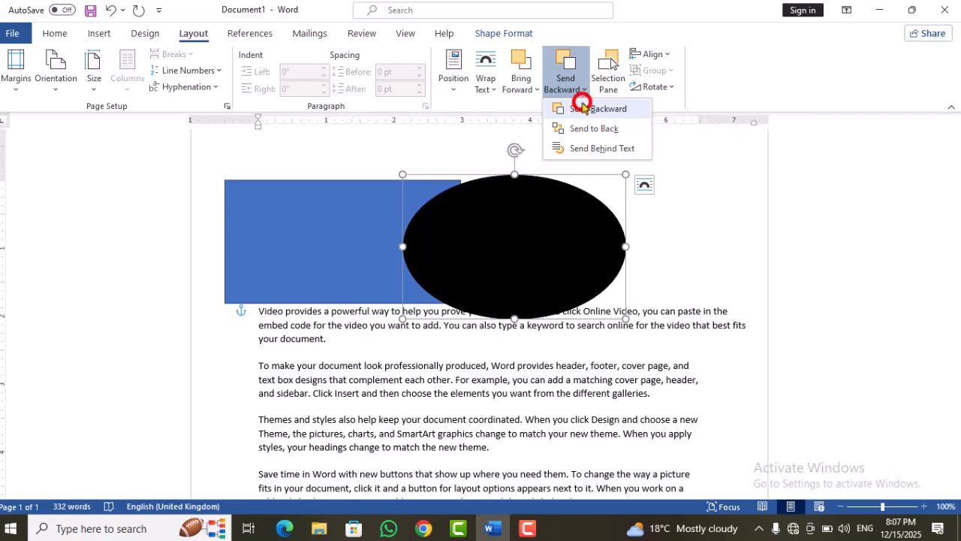
pyautogui.click(584, 109)
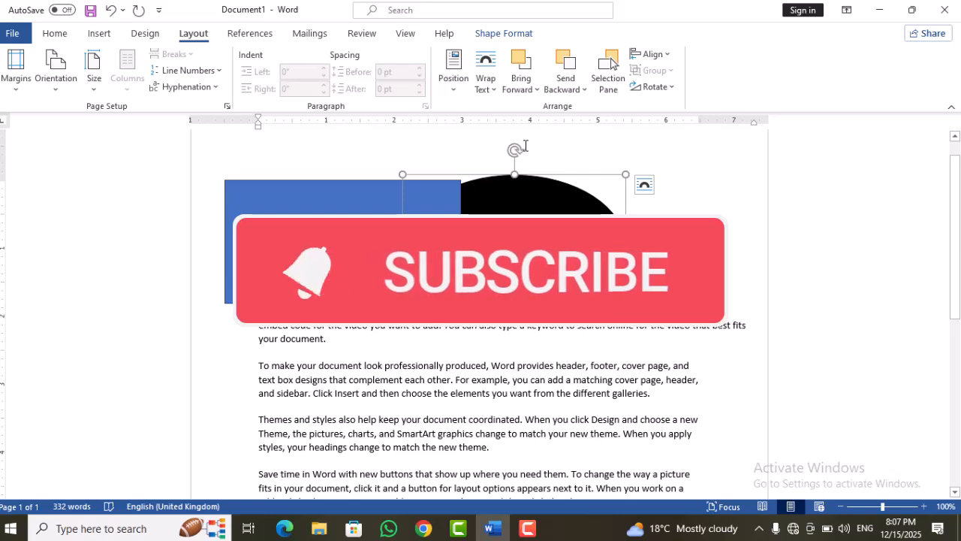
pyautogui.click(521, 92)
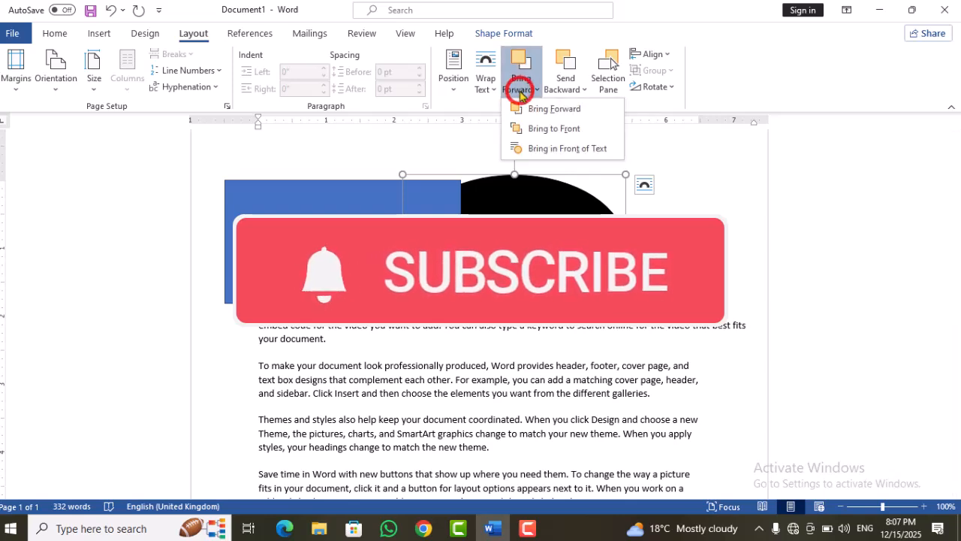
pyautogui.click(534, 110)
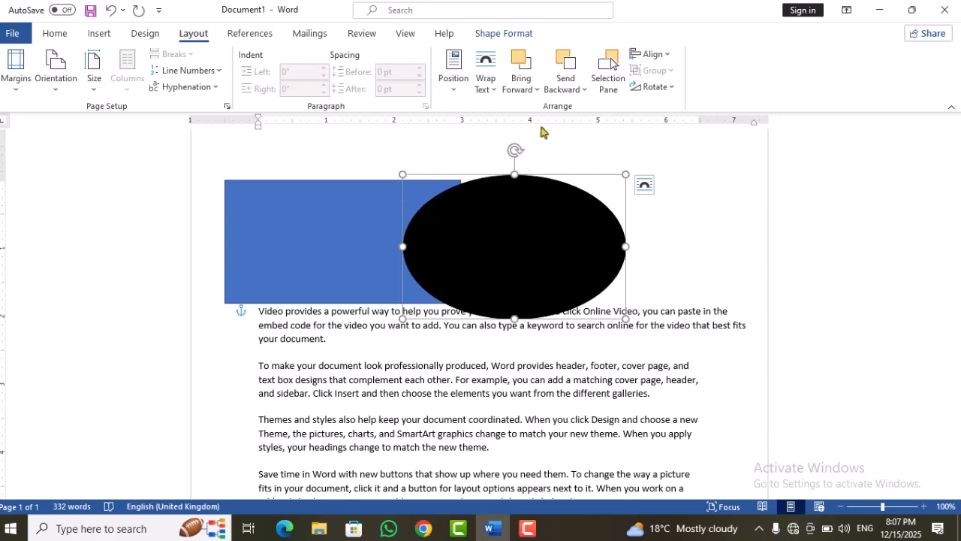
# Step: Send the black oval to the back of all objects and after that bring it to the front
pyautogui.click(579, 89)
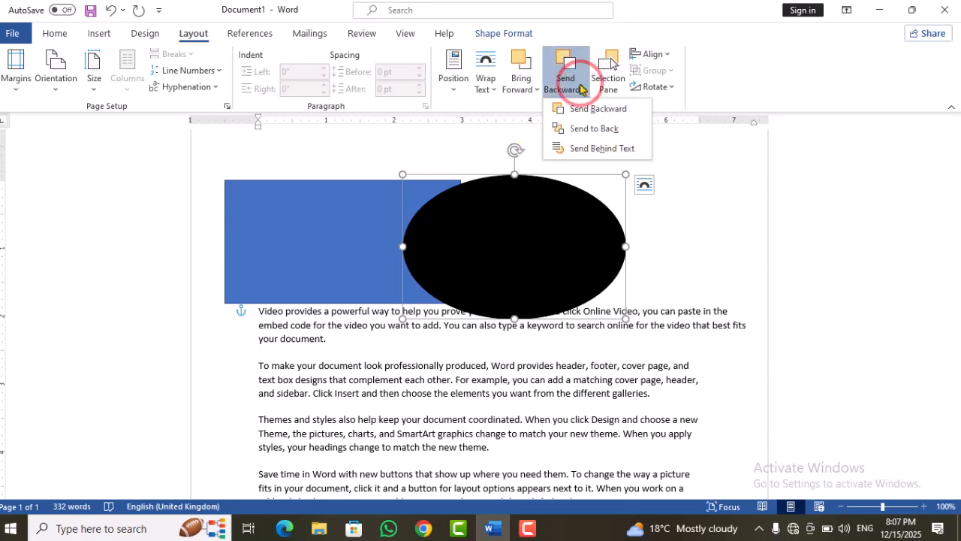
pyautogui.click(570, 130)
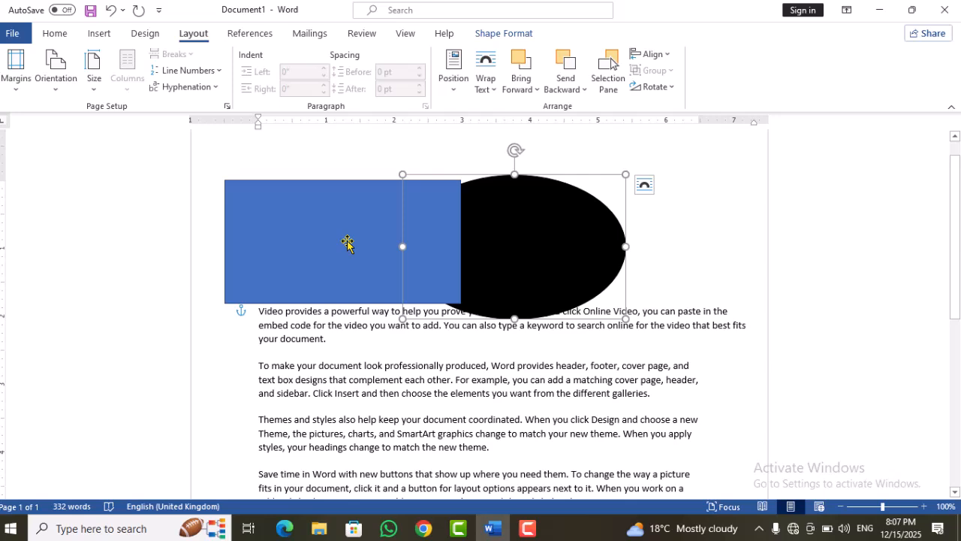
pyautogui.click(530, 86)
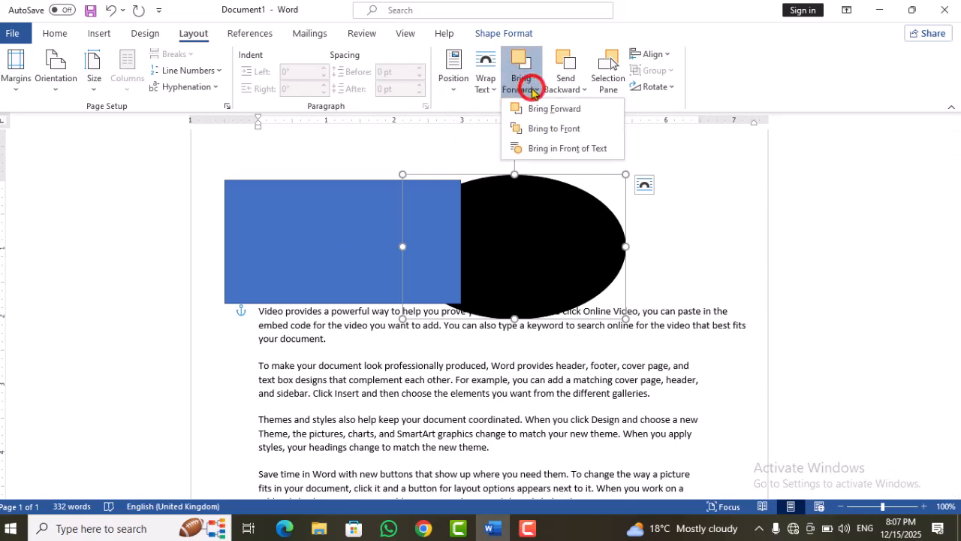
pyautogui.click(529, 129)
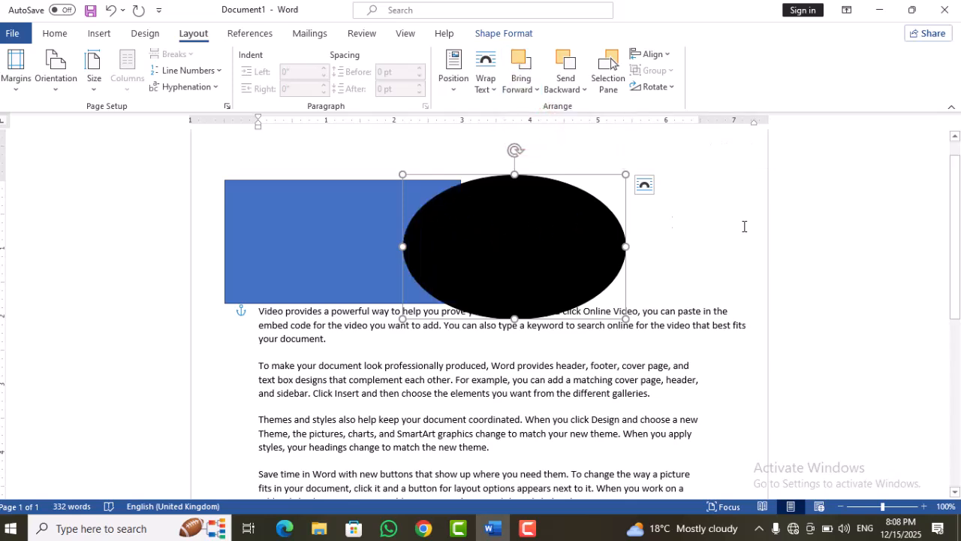
# Step: Move the oval and the rectangle below the second paragraph, still overlapping, and try to send the rectangle behind the text
pyautogui.moveTo(530, 254); pyautogui.dragTo(578, 367)
pyautogui.moveTo(337, 223); pyautogui.dragTo(377, 330)
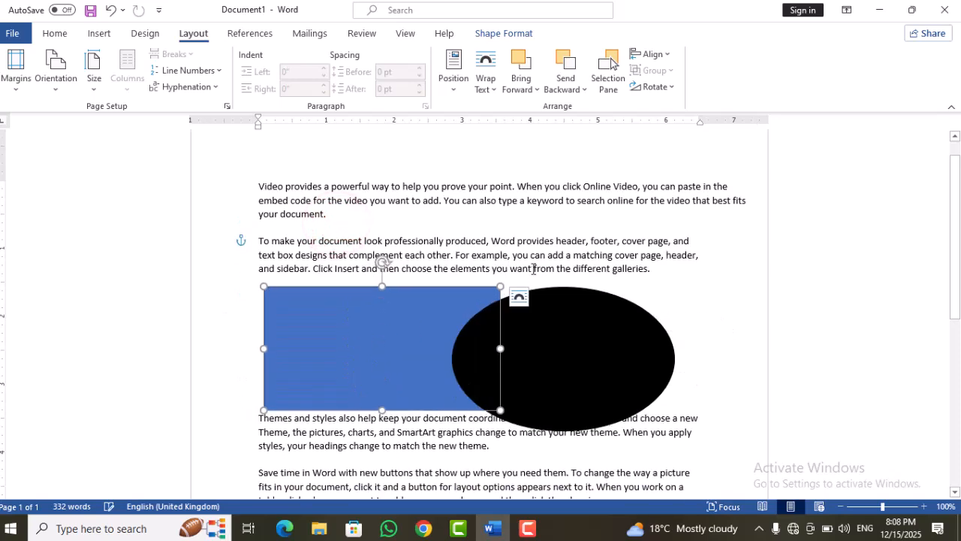
pyautogui.click(586, 89)
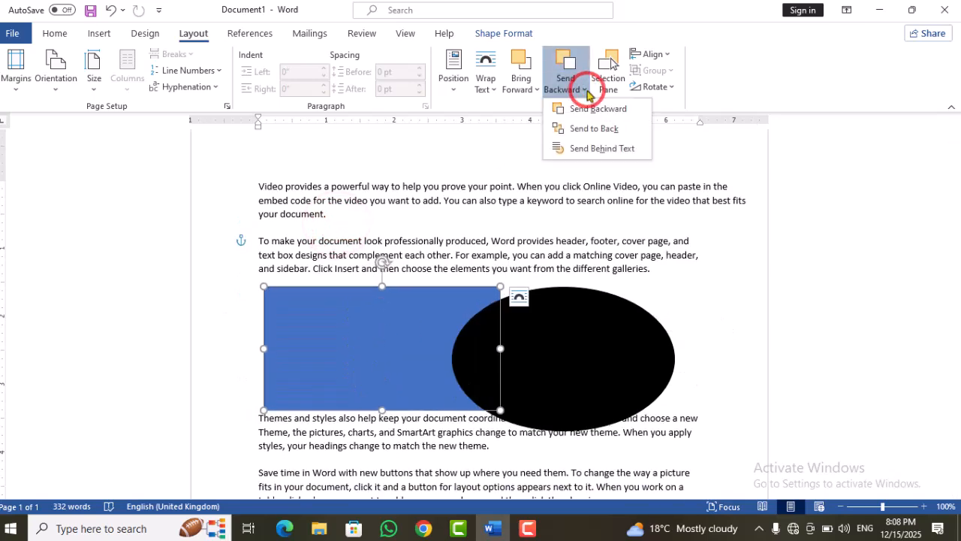
pyautogui.click(579, 150)
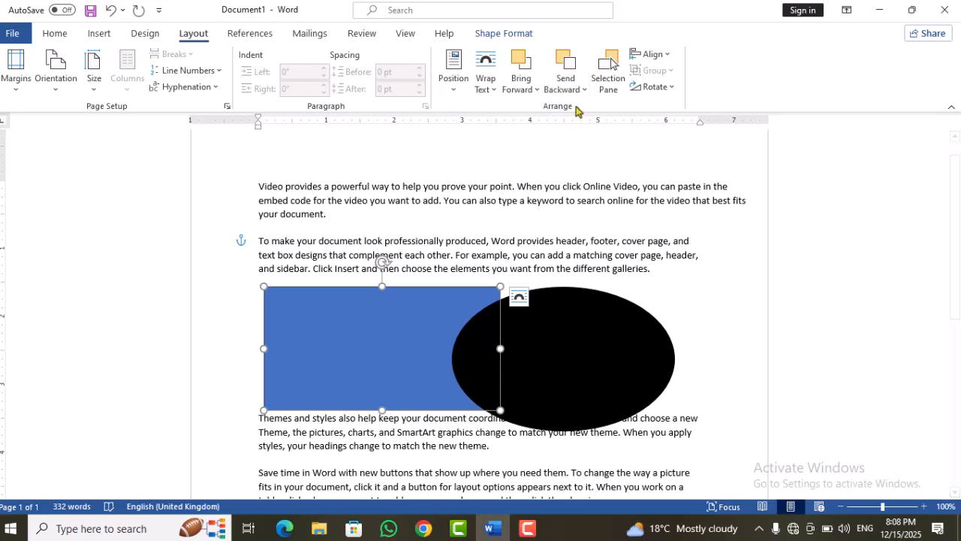
pyautogui.click(584, 88)
pyautogui.click(571, 150)
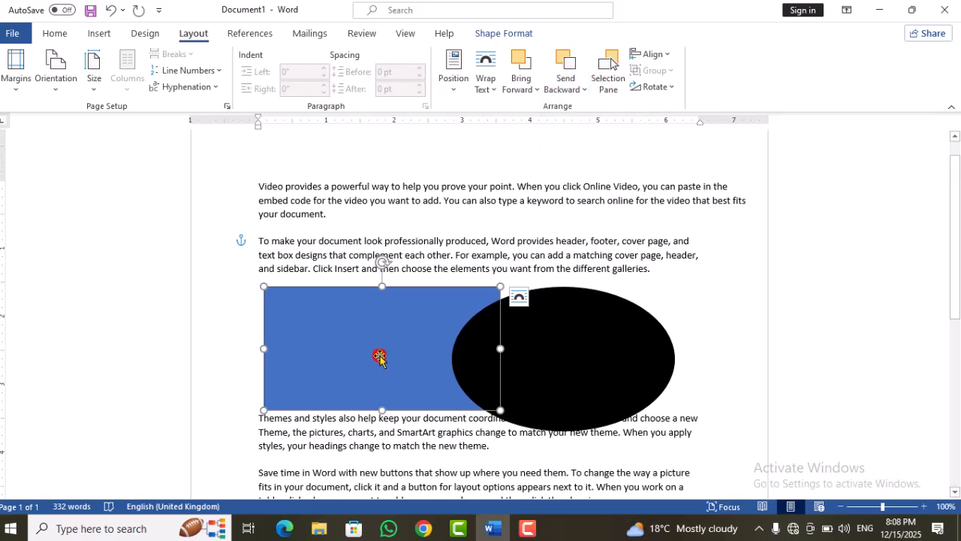
pyautogui.click(575, 84)
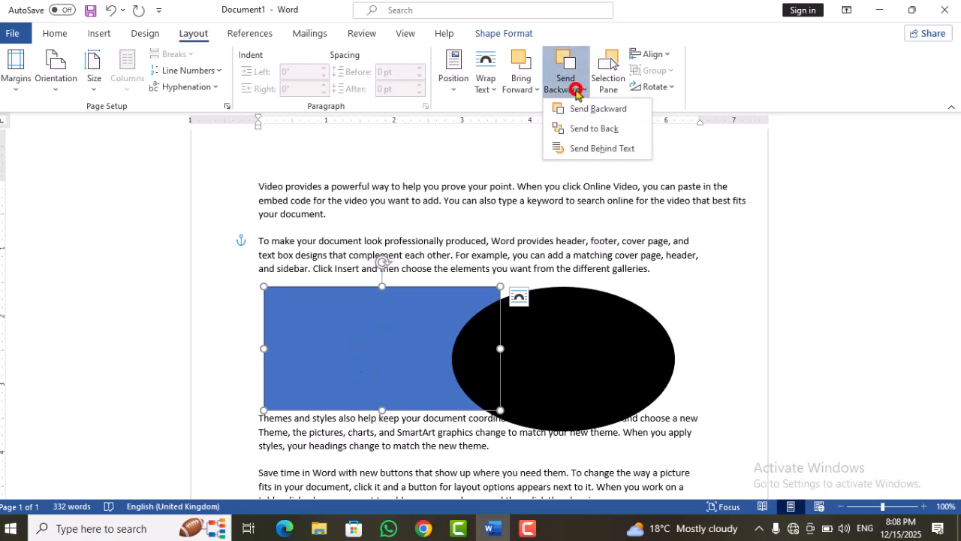
pyautogui.click(576, 149)
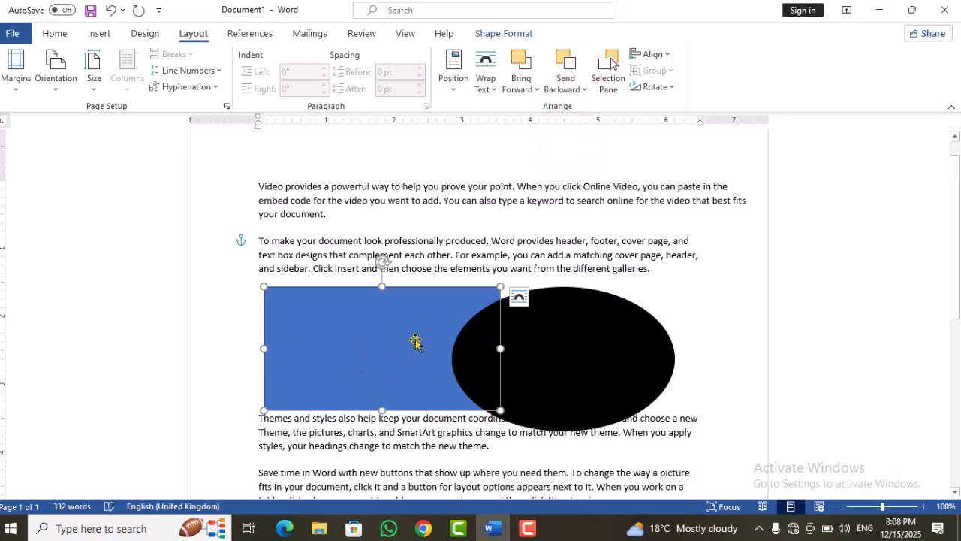
# Step: Enlarge the rectangle and try to bring it in front of the text, moving it up below the first line of the first paragraph
pyautogui.moveTo(423, 340); pyautogui.dragTo(470, 358)
pyautogui.click(523, 86)
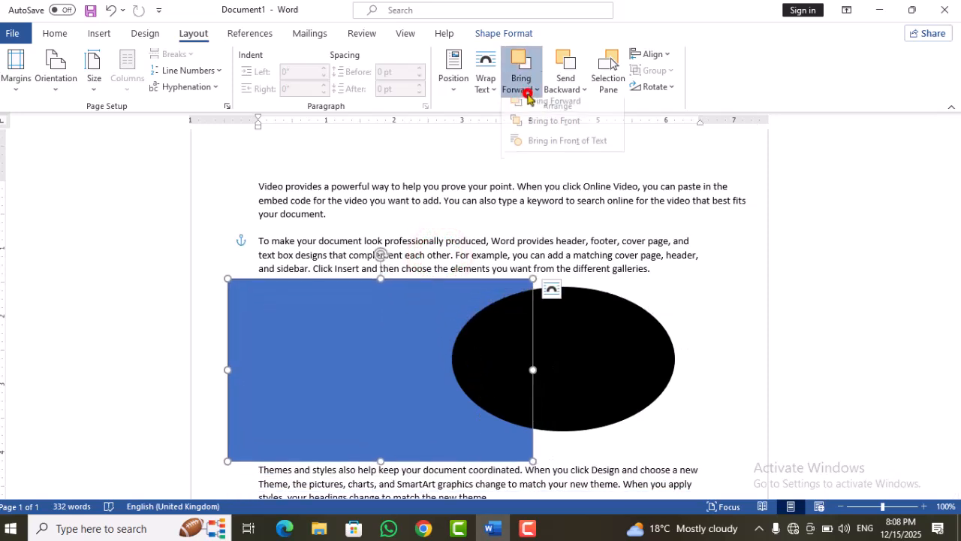
pyautogui.click(532, 149)
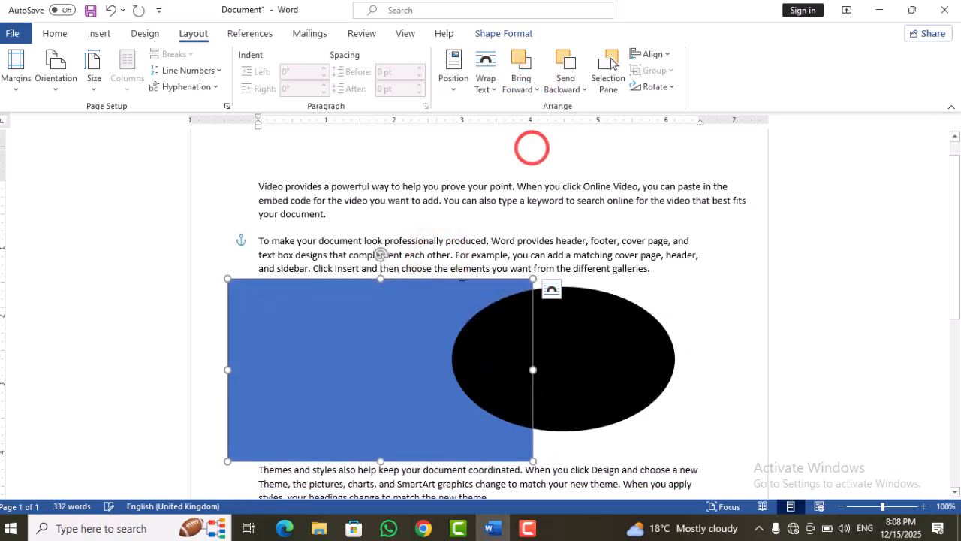
pyautogui.moveTo(418, 367); pyautogui.dragTo(429, 298)
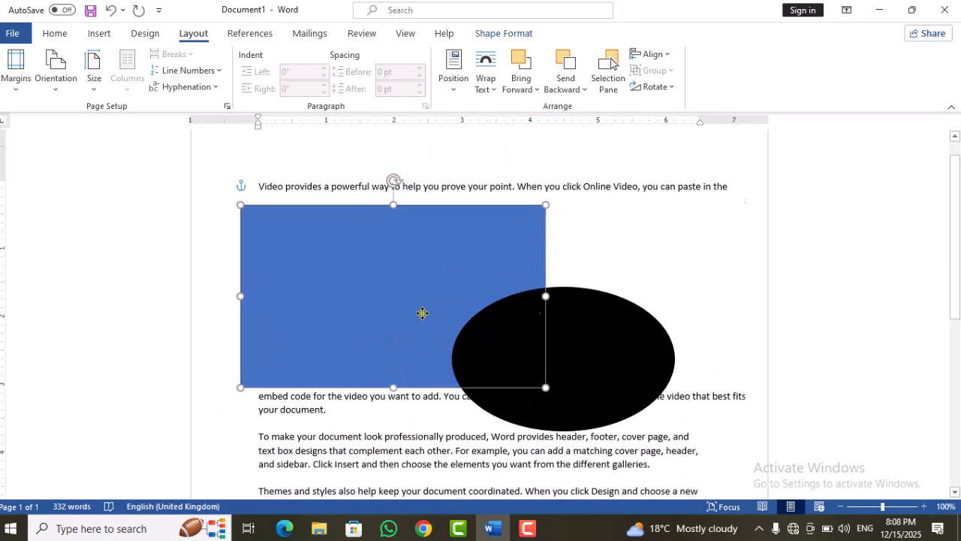
# Step: Move the black oval up so it overlaps the rectangle just below the second line of the first paragraph
pyautogui.moveTo(573, 303); pyautogui.dragTo(570, 255)
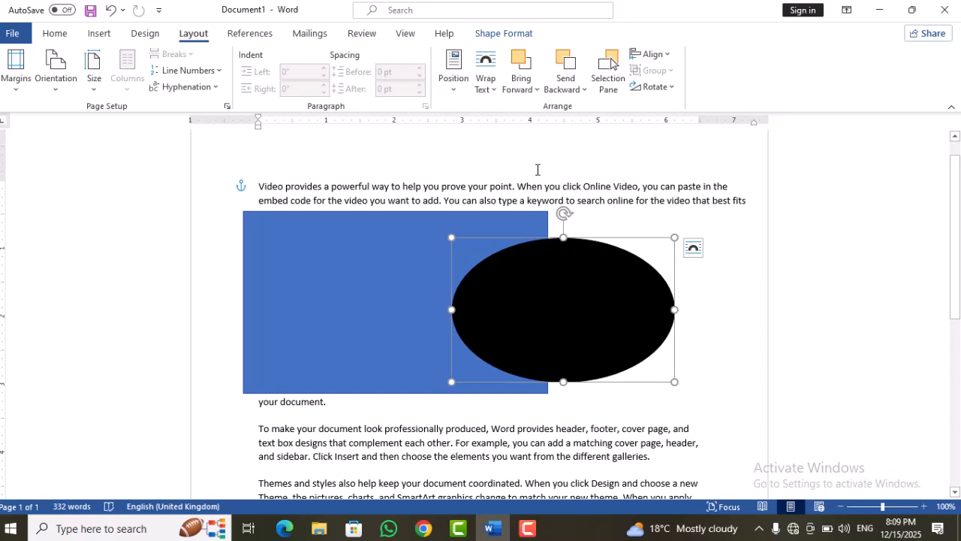
pyautogui.click(565, 84)
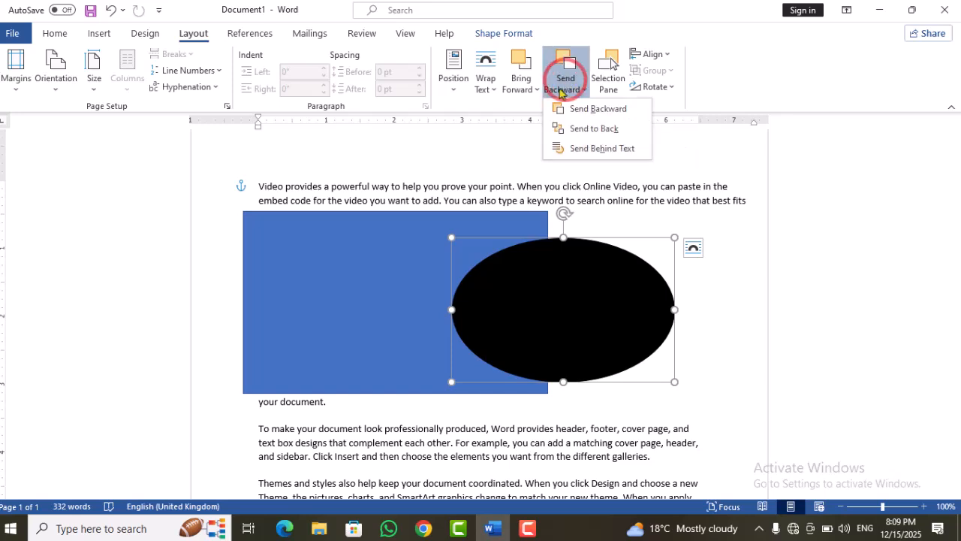
pyautogui.click(626, 193)
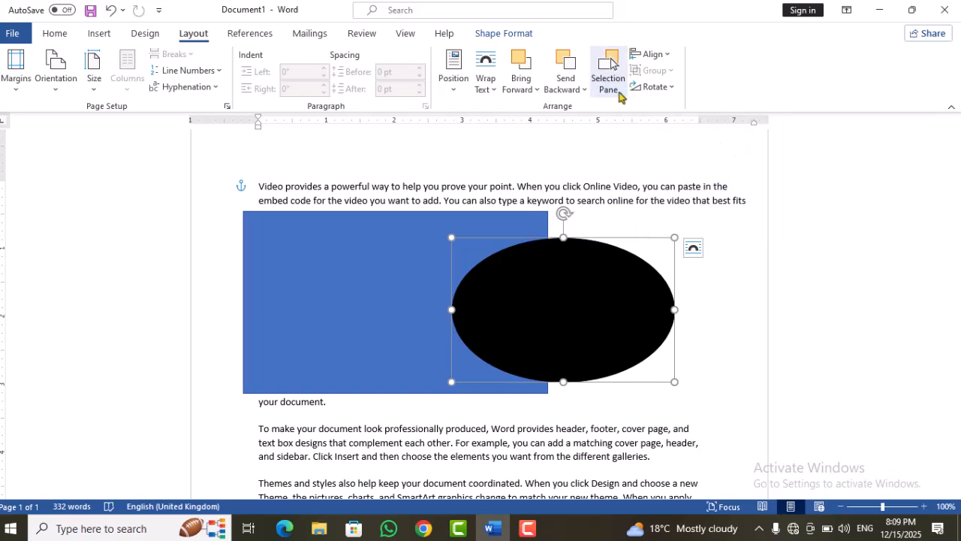
# Step: Align the oval horizontally to the left margin, the center and the right margin, one after another
pyautogui.click(658, 57)
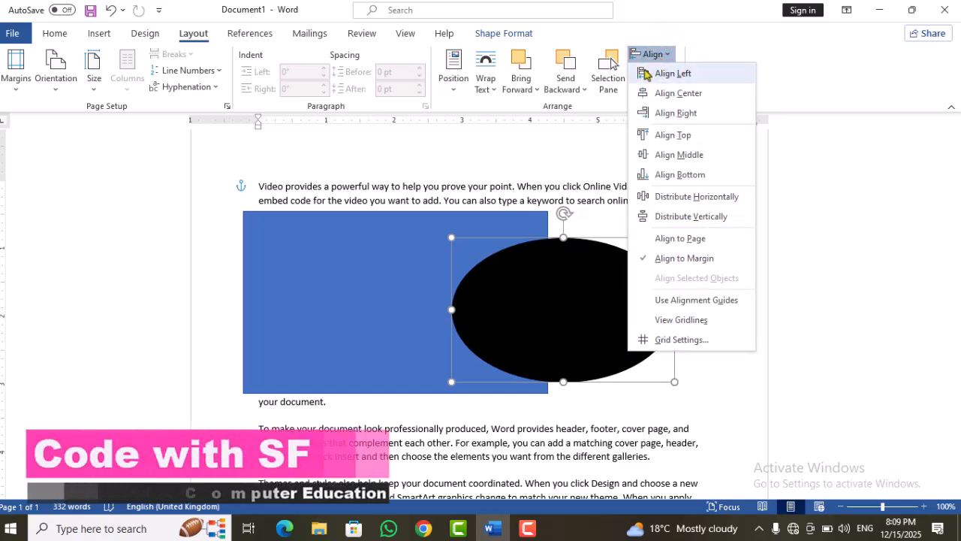
pyautogui.click(694, 76)
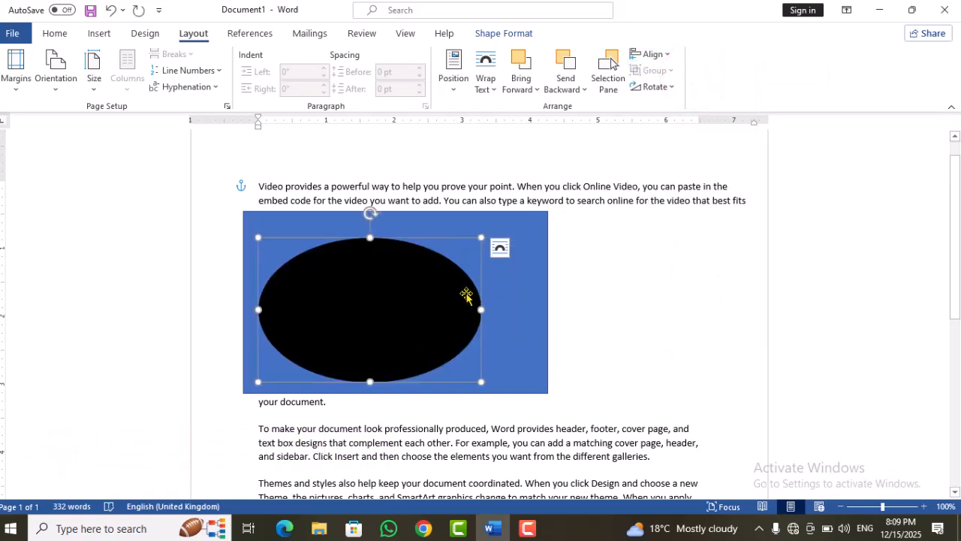
pyautogui.click(650, 56)
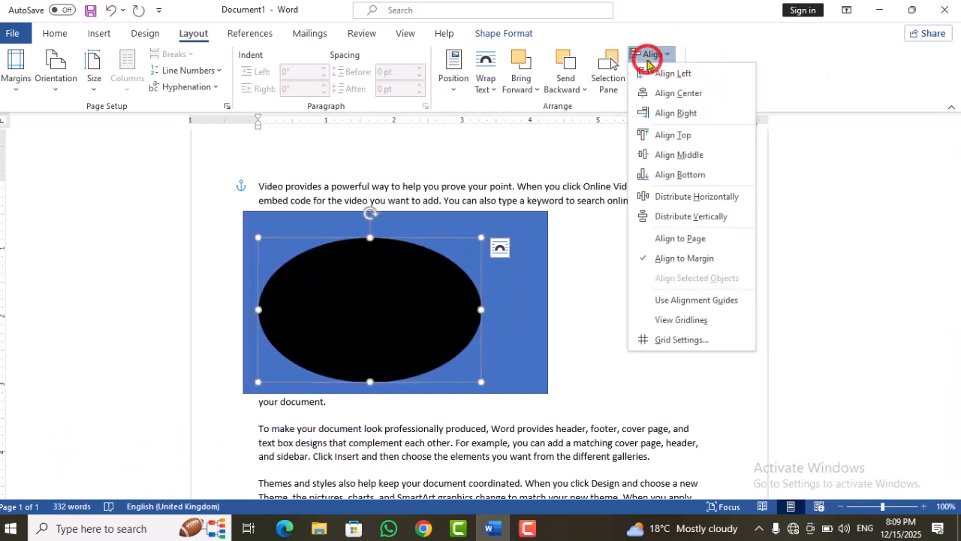
pyautogui.click(664, 98)
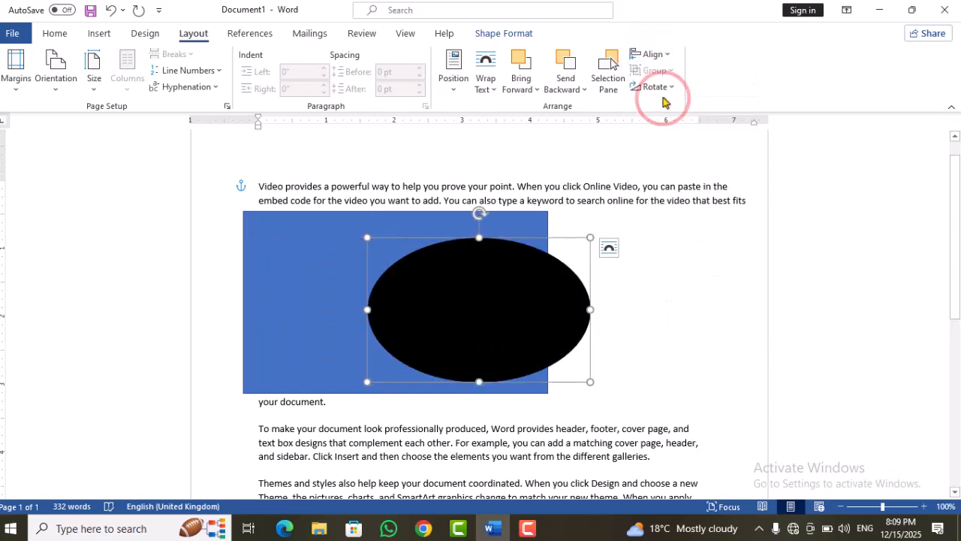
pyautogui.click(653, 56)
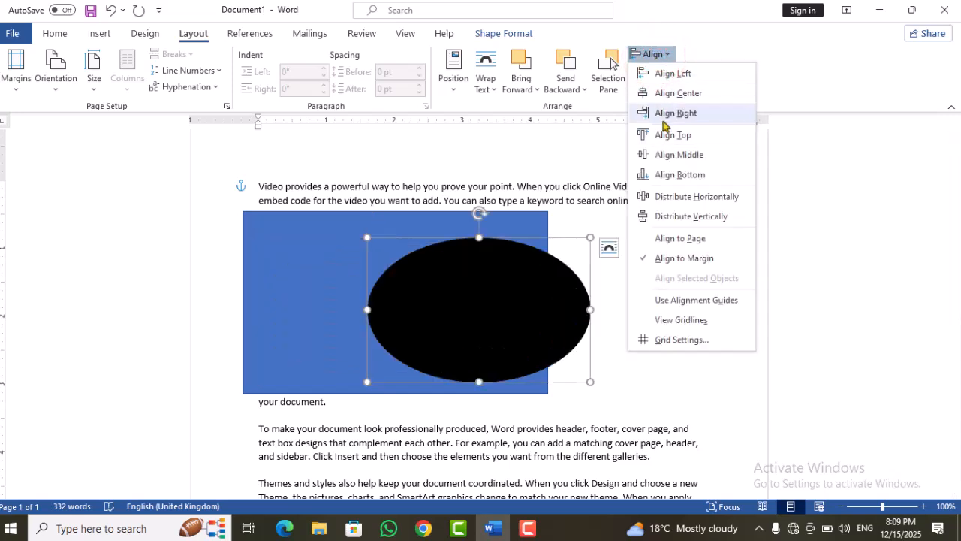
pyautogui.click(662, 117)
# Step: Align the oval vertically to the top, the middle and the bottom of the page margins, one after another
pyautogui.click(643, 56)
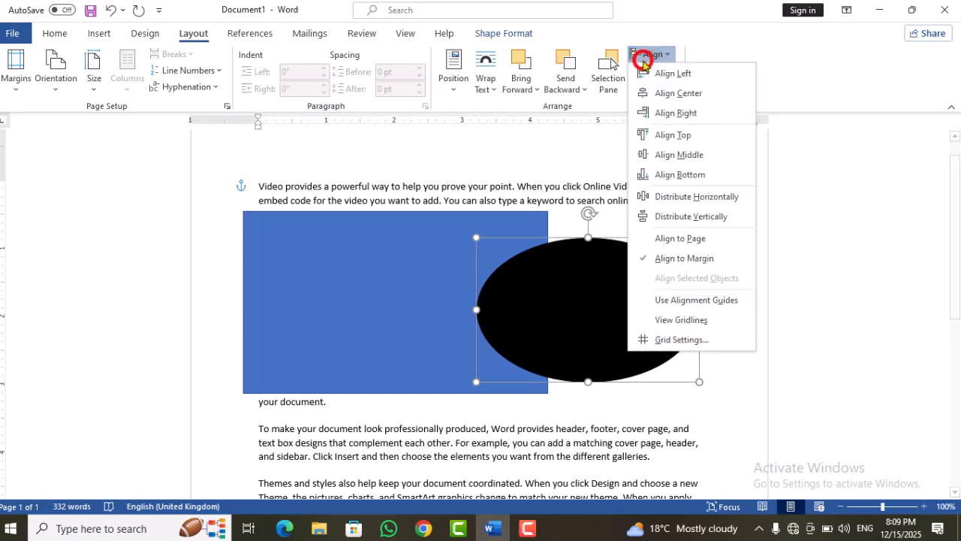
pyautogui.click(659, 136)
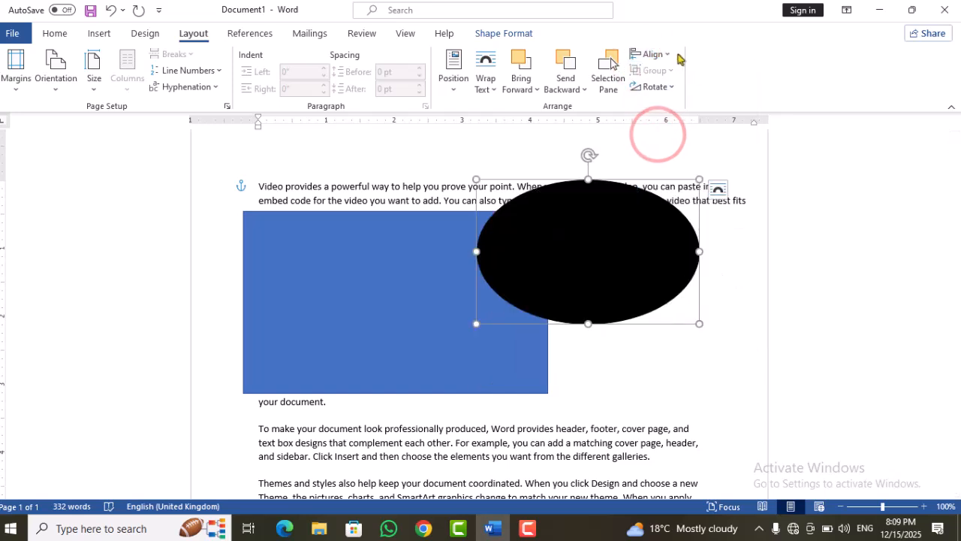
pyautogui.click(653, 55)
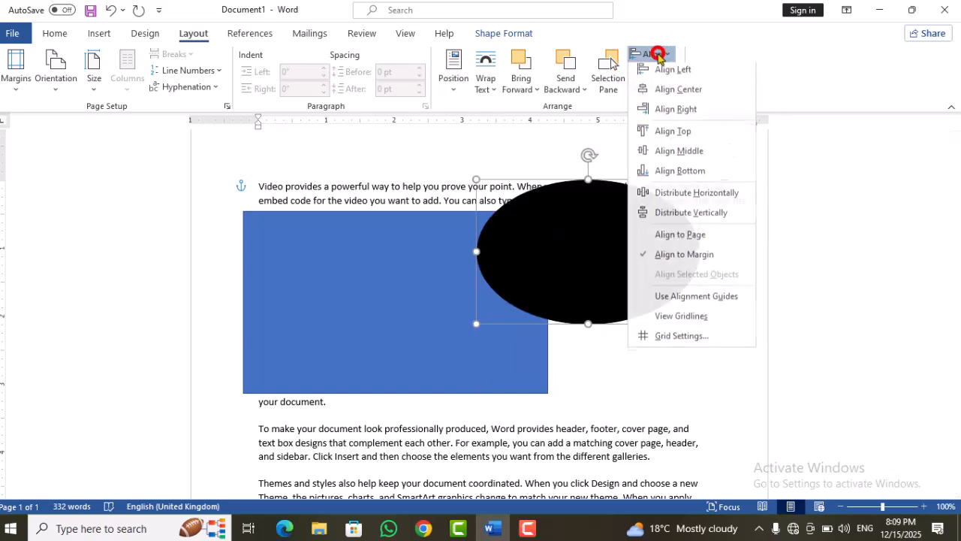
pyautogui.click(670, 154)
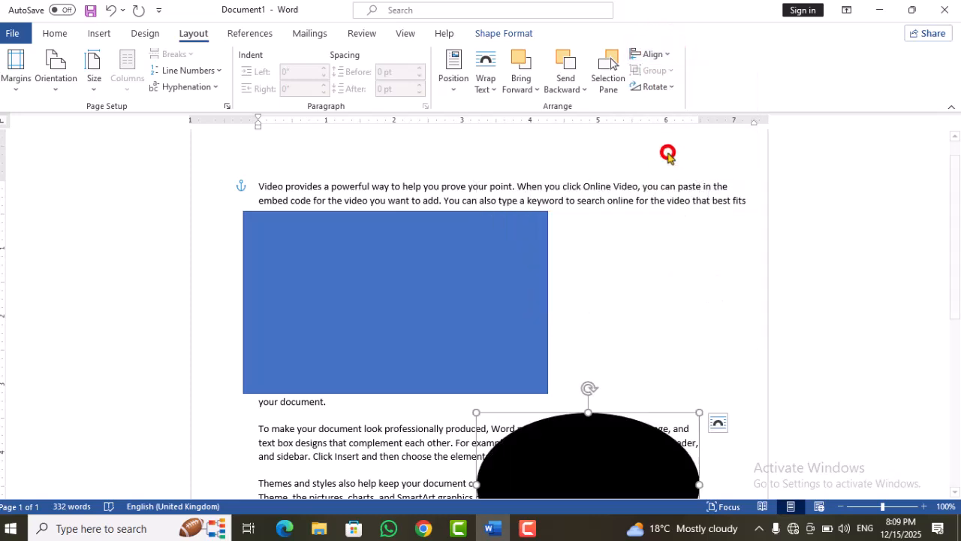
pyautogui.scroll(-3, 954, 200)
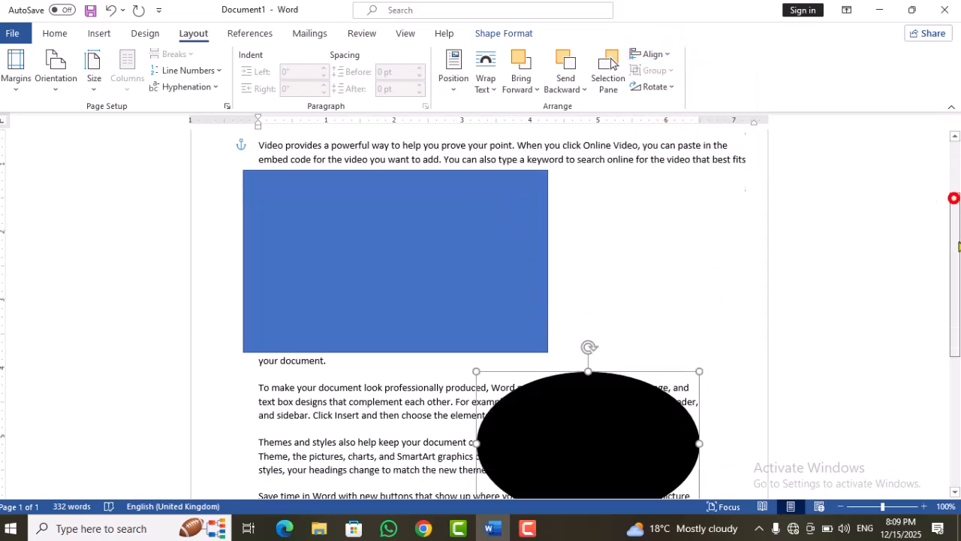
pyautogui.click(653, 55)
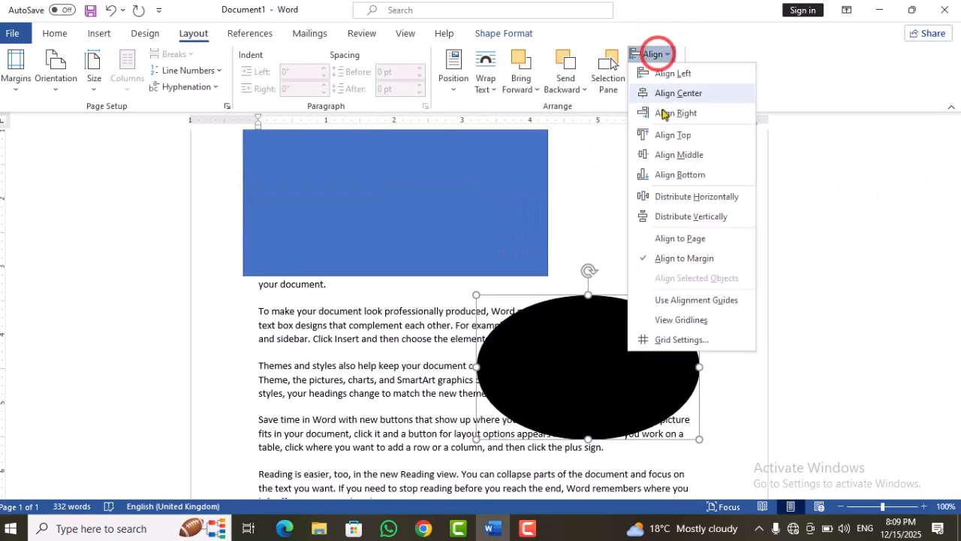
pyautogui.click(674, 177)
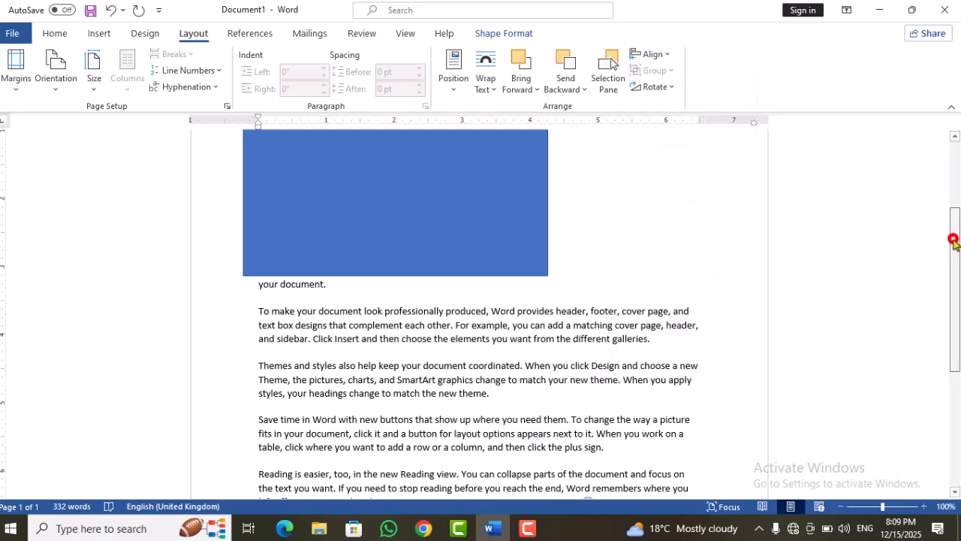
pyautogui.scroll(-6, 954, 236)
pyautogui.click(588, 393)
pyautogui.click(653, 54)
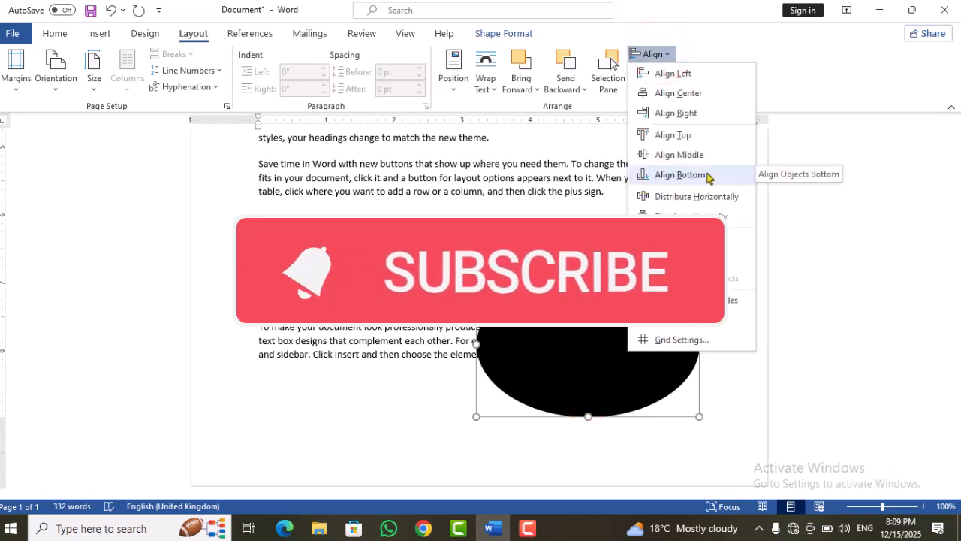
pyautogui.click(804, 158)
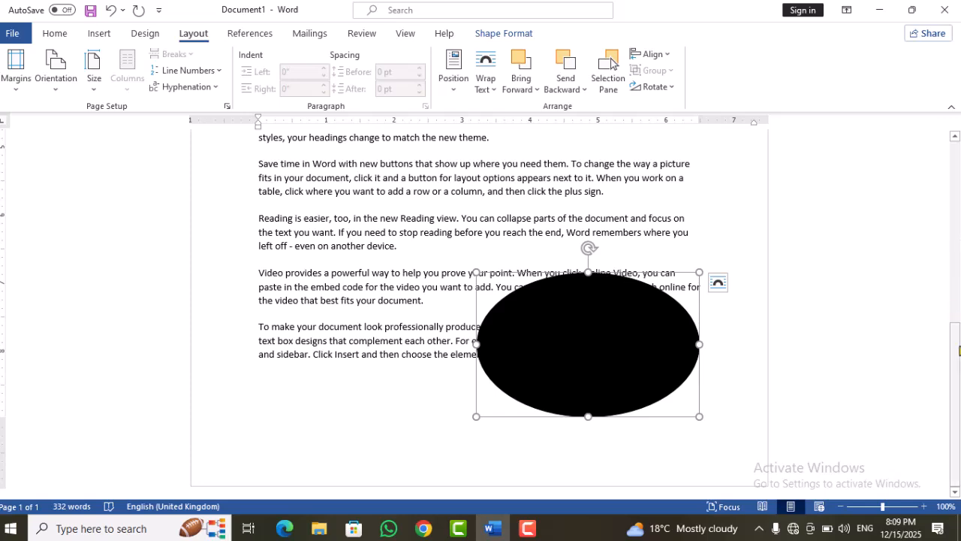
# Step: Move the oval back up over one end of the rectangle and stretch it taller into a near circle
pyautogui.scroll(3, 570, 300)
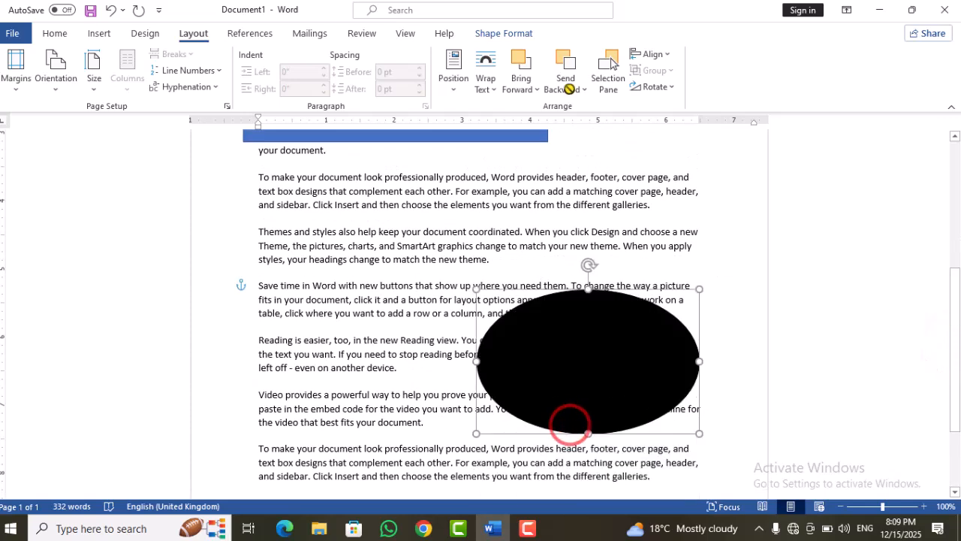
pyautogui.scroll(-3, 593, 391)
pyautogui.moveTo(593, 378); pyautogui.dragTo(617, 314)
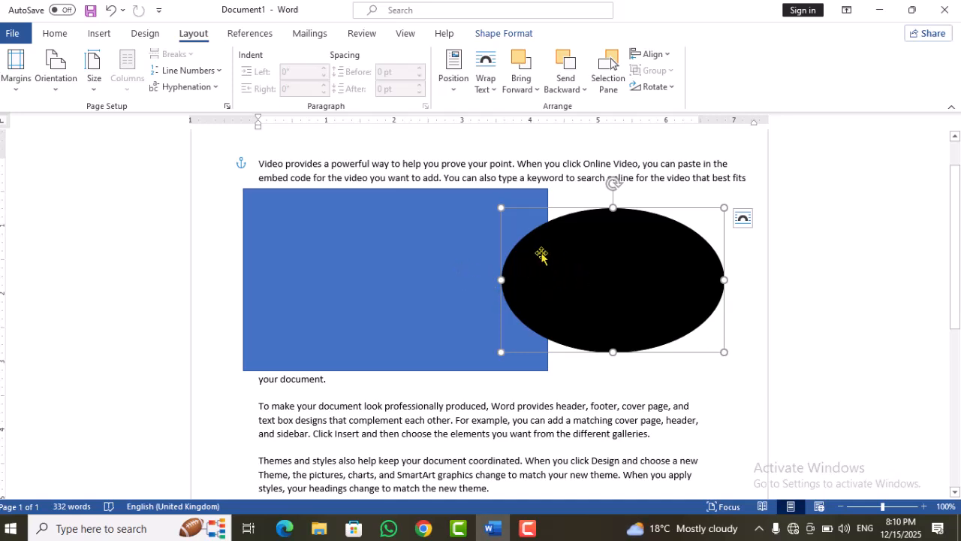
pyautogui.moveTo(535, 258); pyautogui.dragTo(609, 256)
pyautogui.click(479, 280)
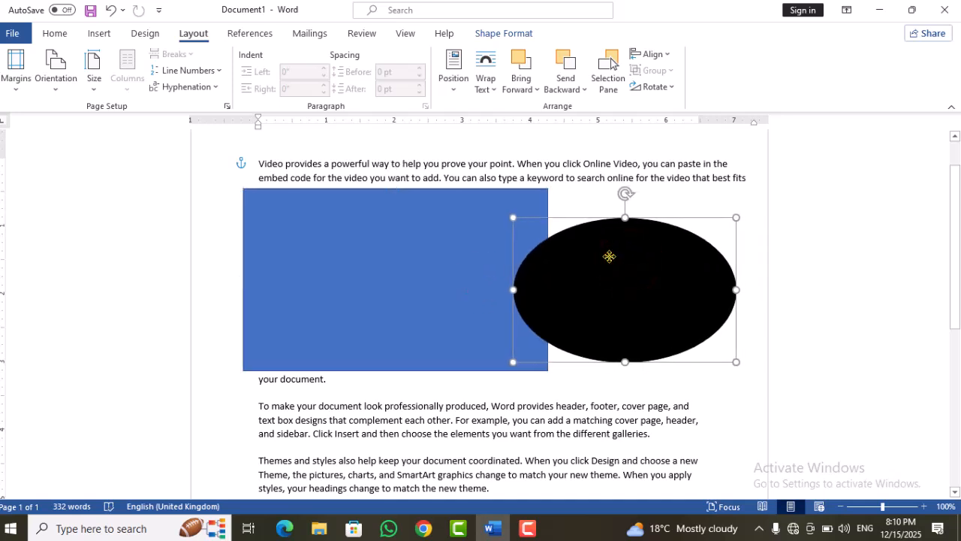
pyautogui.moveTo(623, 364); pyautogui.dragTo(623, 428)
pyautogui.moveTo(647, 343); pyautogui.dragTo(561, 298)
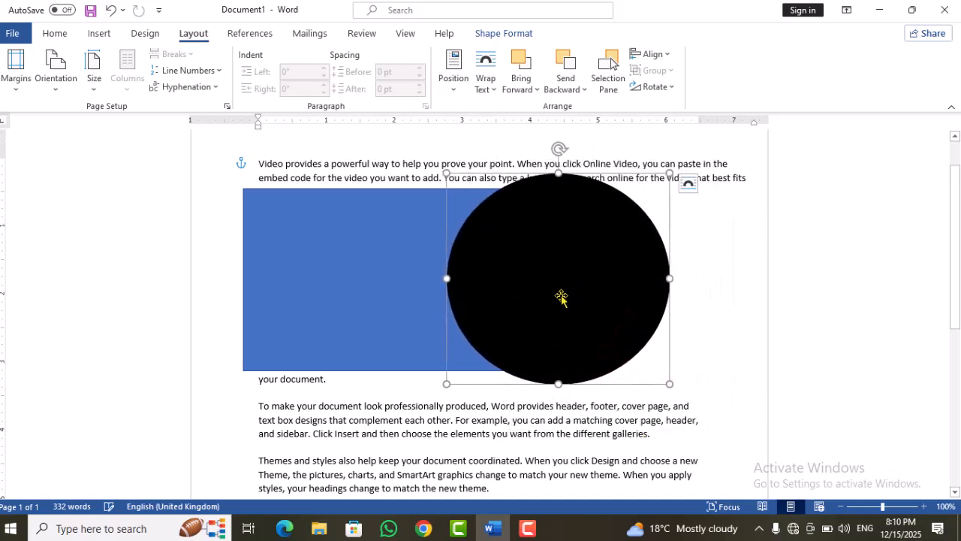
# Step: Select the rectangle together with the black oval and group the two shapes
pyautogui.keyDown('shift'); pyautogui.click(389, 282); pyautogui.keyUp('shift')
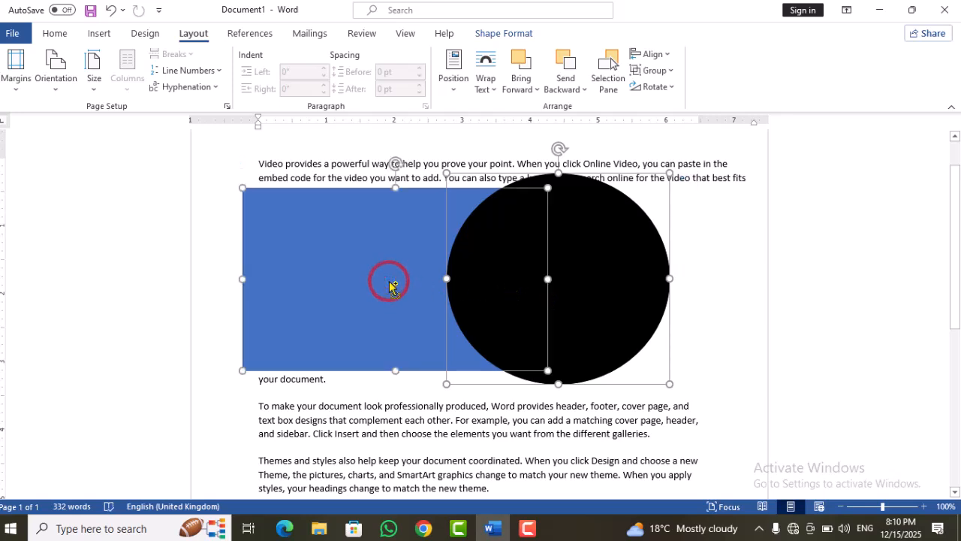
pyautogui.click(654, 71)
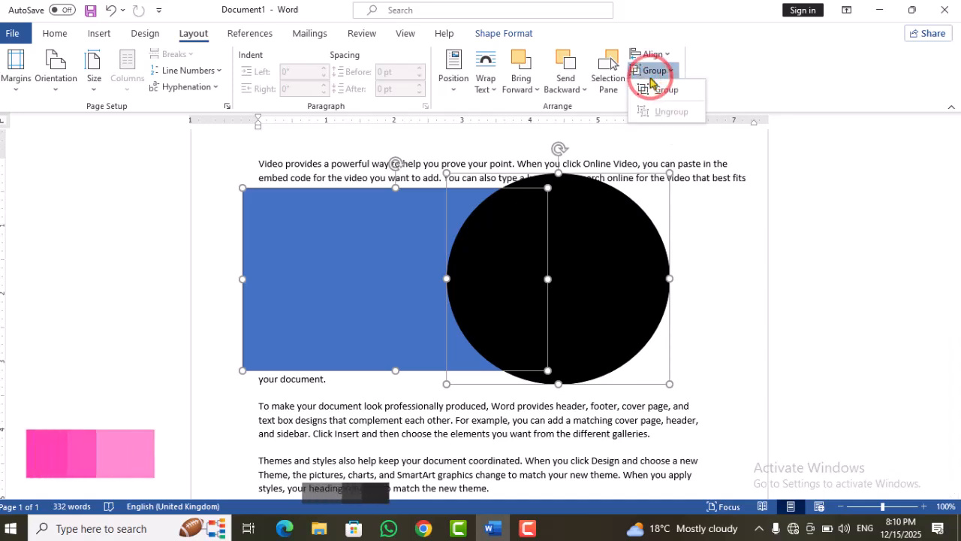
pyautogui.click(661, 90)
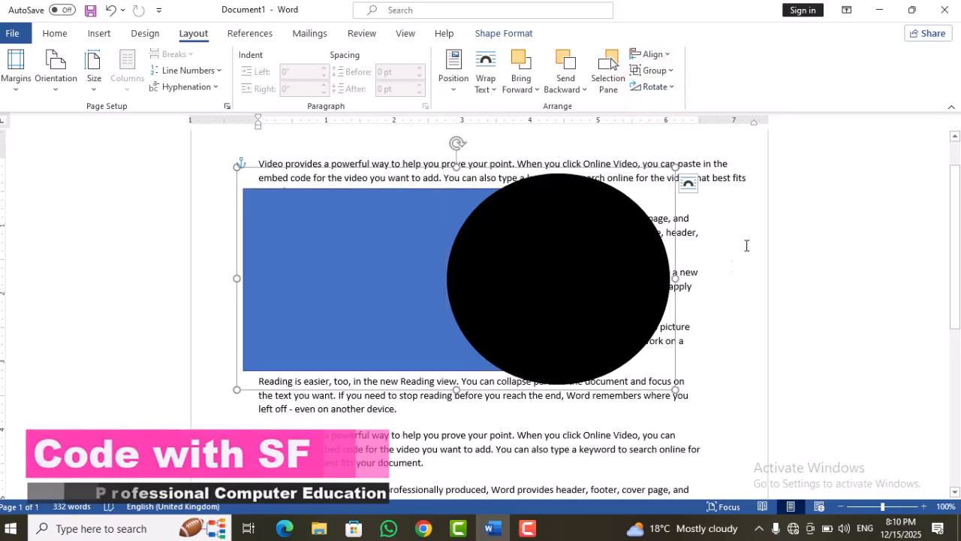
# Step: Move the grouped shapes across the text to just below the first paragraph and ungroup them
pyautogui.moveTo(522, 282); pyautogui.dragTo(573, 290)
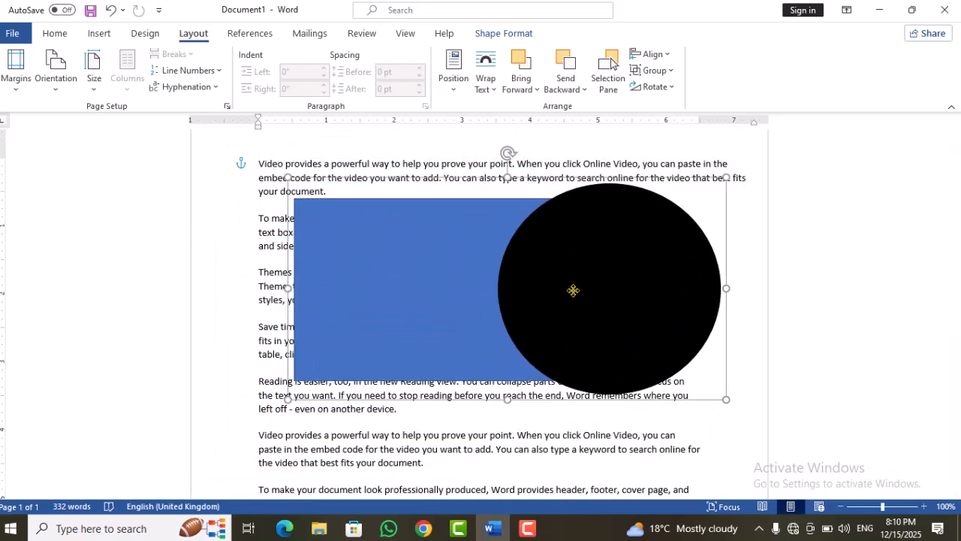
pyautogui.moveTo(955, 252); pyautogui.dragTo(946, 199)
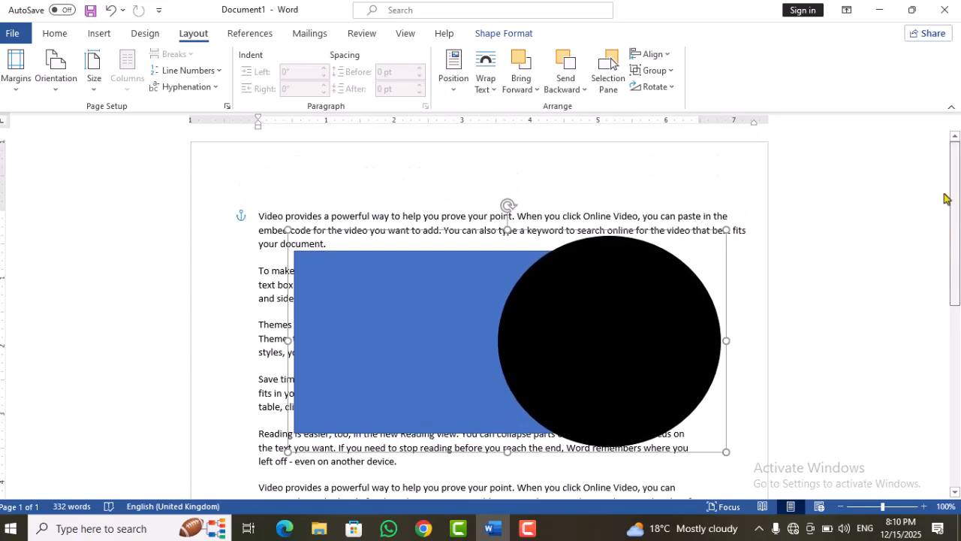
pyautogui.moveTo(545, 323); pyautogui.dragTo(502, 337)
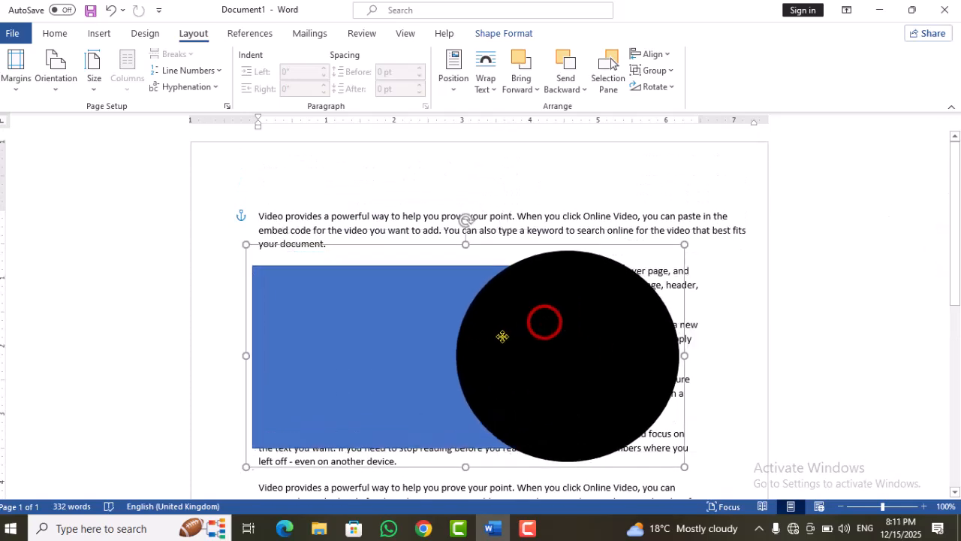
pyautogui.click(656, 71)
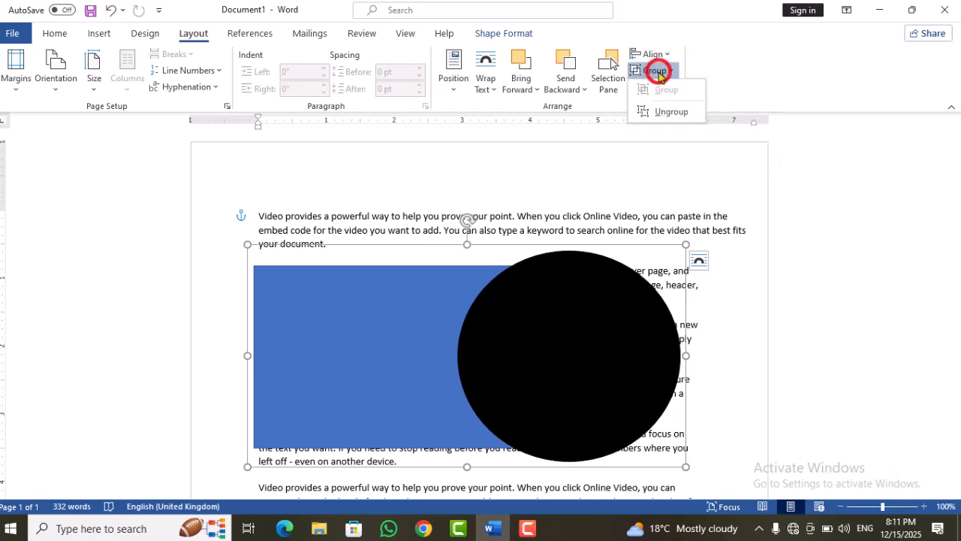
pyautogui.click(654, 114)
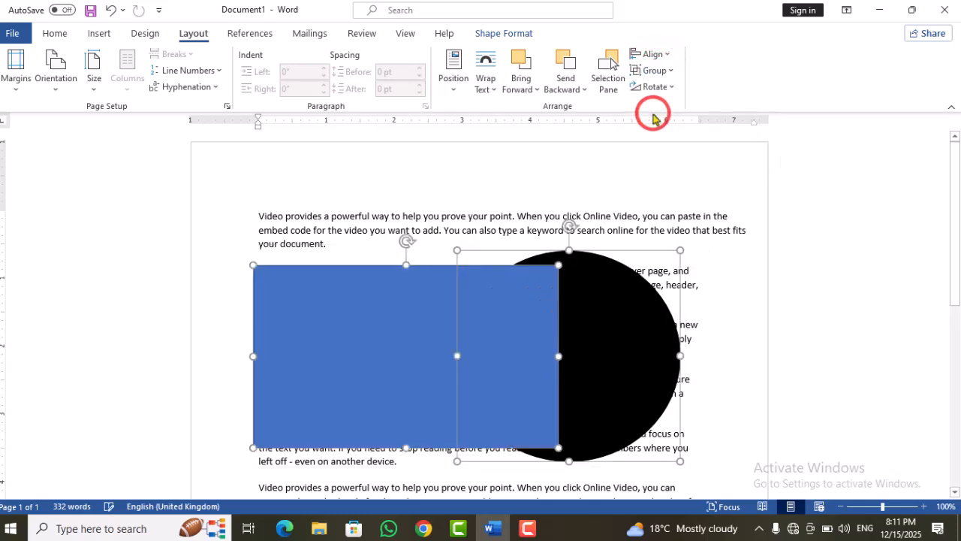
# Step: Move the rectangle and the black oval up separately, keeping them overlapping, and send the oval to the back
pyautogui.click(730, 256)
pyautogui.moveTo(444, 326); pyautogui.dragTo(421, 294)
pyautogui.moveTo(618, 294); pyautogui.dragTo(609, 262)
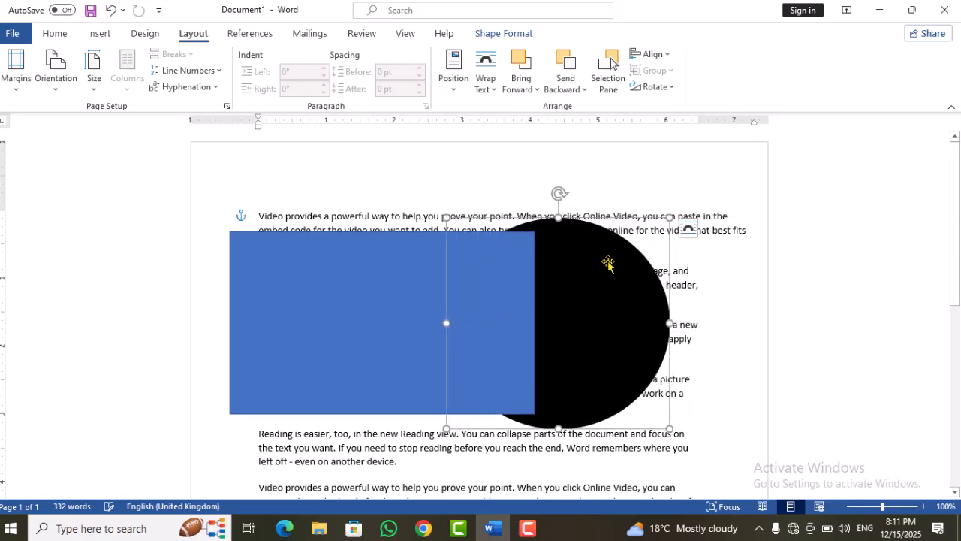
pyautogui.click(571, 95)
pyautogui.click(573, 128)
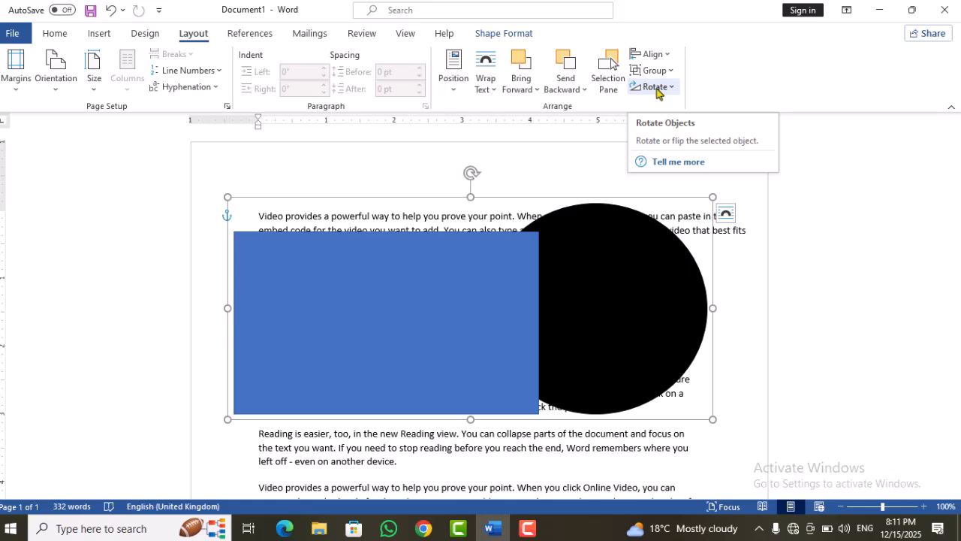
# Step: Rotate the grouped shapes right 90° and left 90°, ending at 270°, and open the additional rotation options
pyautogui.click(656, 87)
pyautogui.click(661, 108)
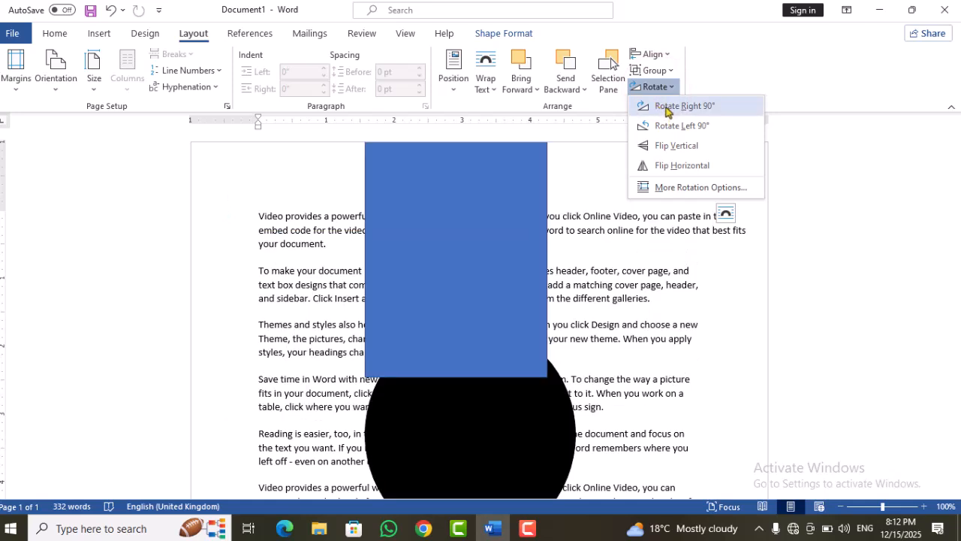
pyautogui.click(671, 127)
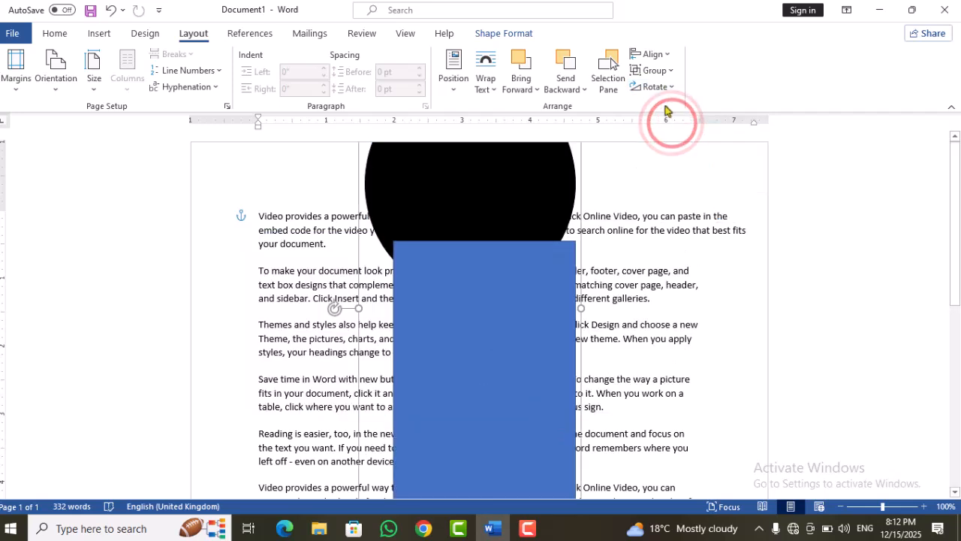
pyautogui.click(652, 87)
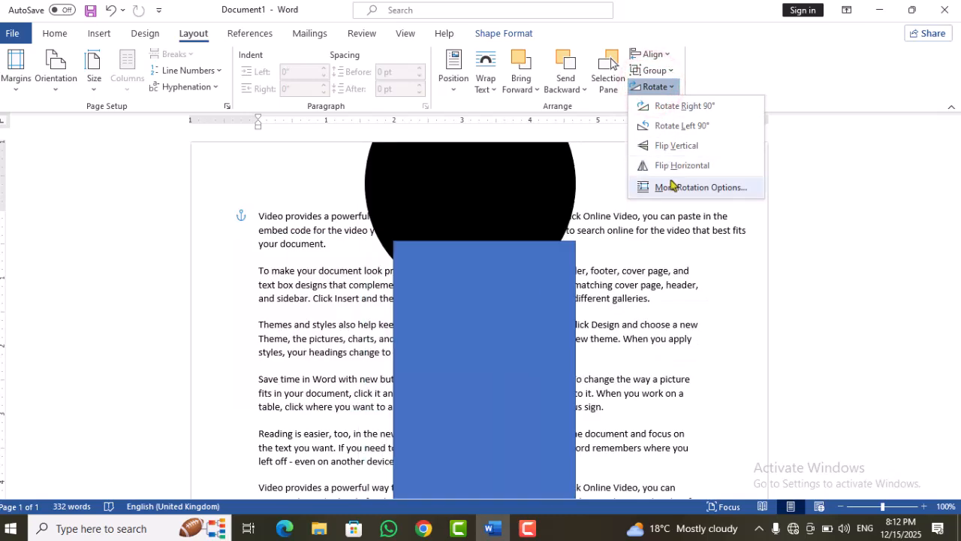
pyautogui.click(673, 188)
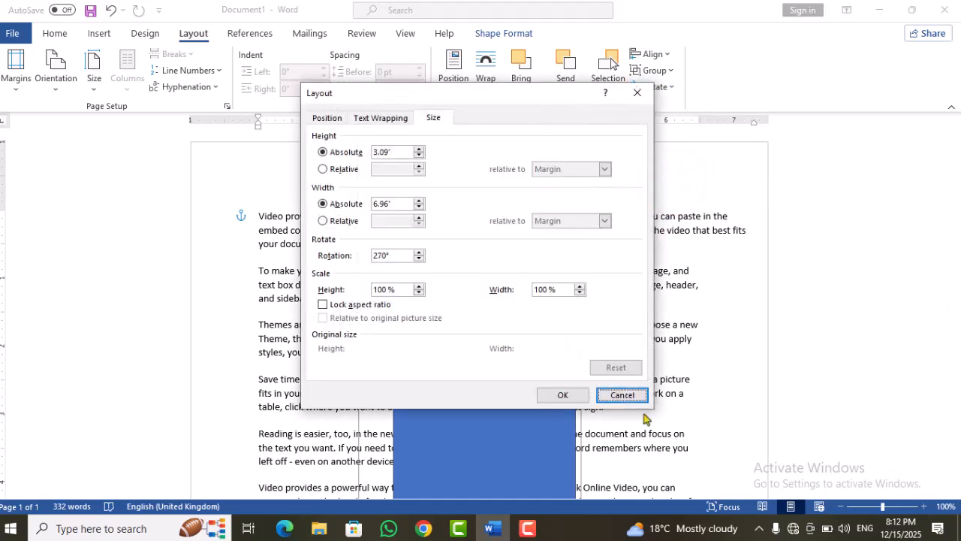
# Step: Dismiss the rotation options, rotate the grouped shapes right 90° back to upright, and ungroup them
pyautogui.click(621, 396)
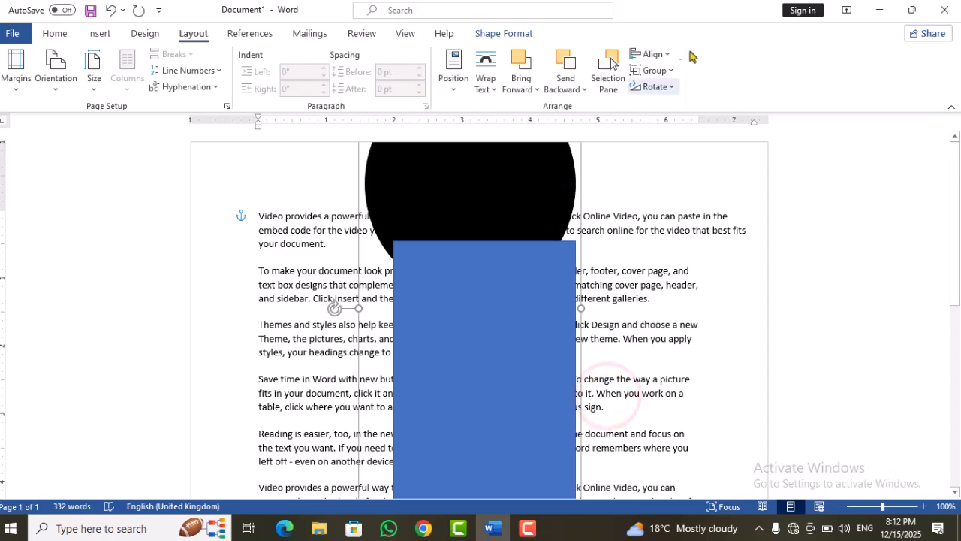
pyautogui.click(654, 88)
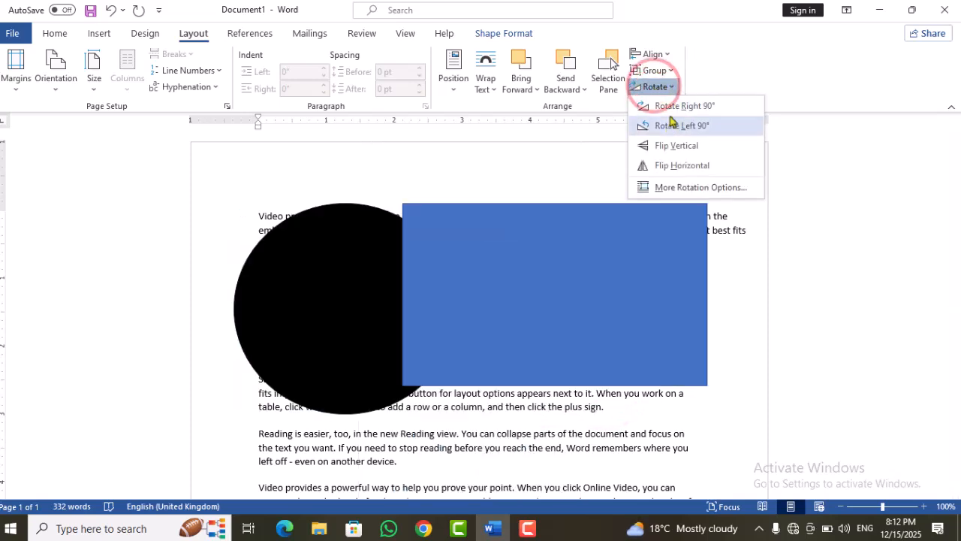
pyautogui.press('Escape')
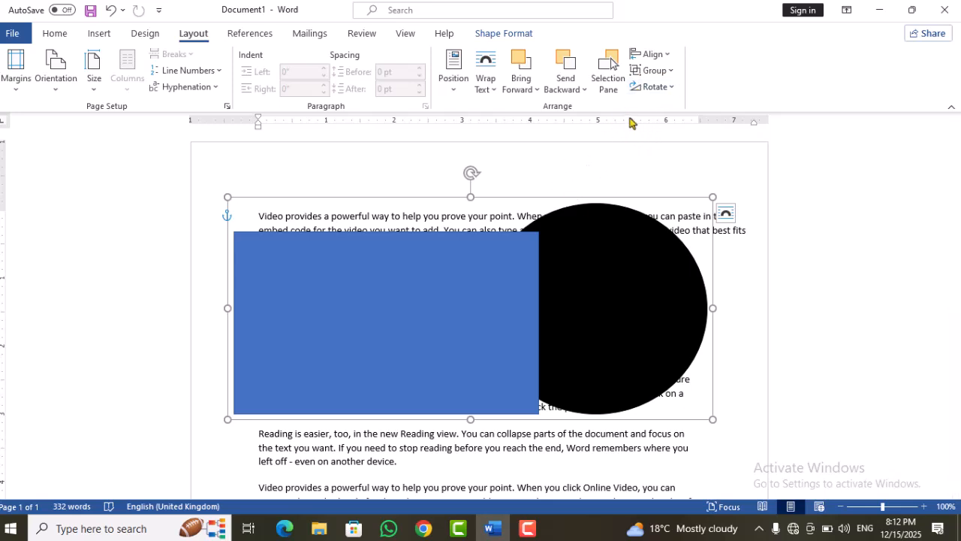
pyautogui.click(652, 69)
pyautogui.click(652, 114)
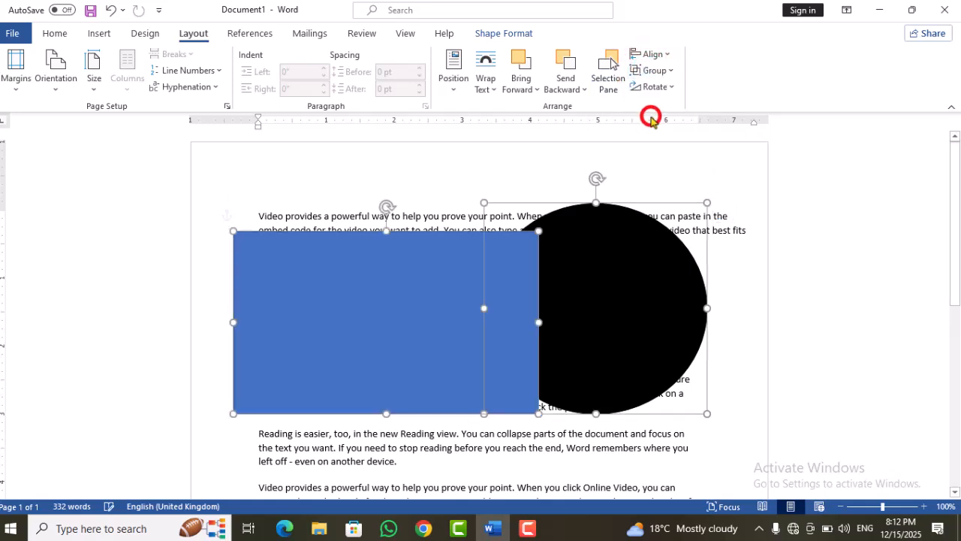
# Step: Show the Selection pane, deselect the shapes, and hide and reshow Oval 2 and Rectangle 1 one at a time
pyautogui.click(608, 75)
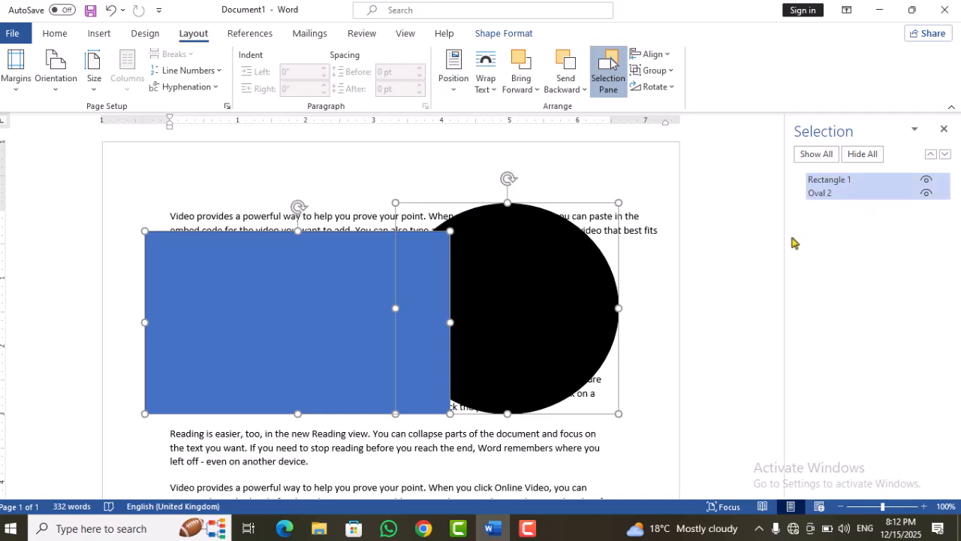
pyautogui.click(671, 283)
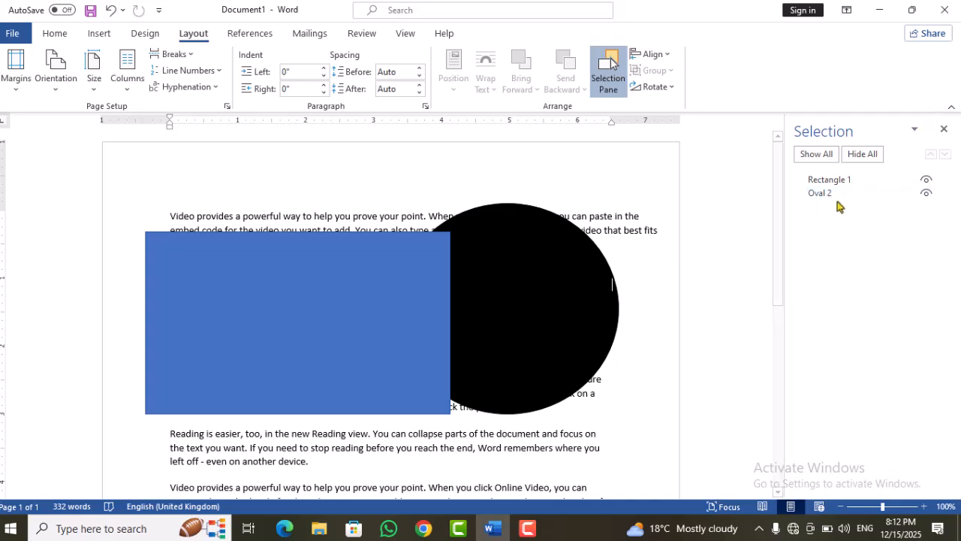
pyautogui.click(926, 193)
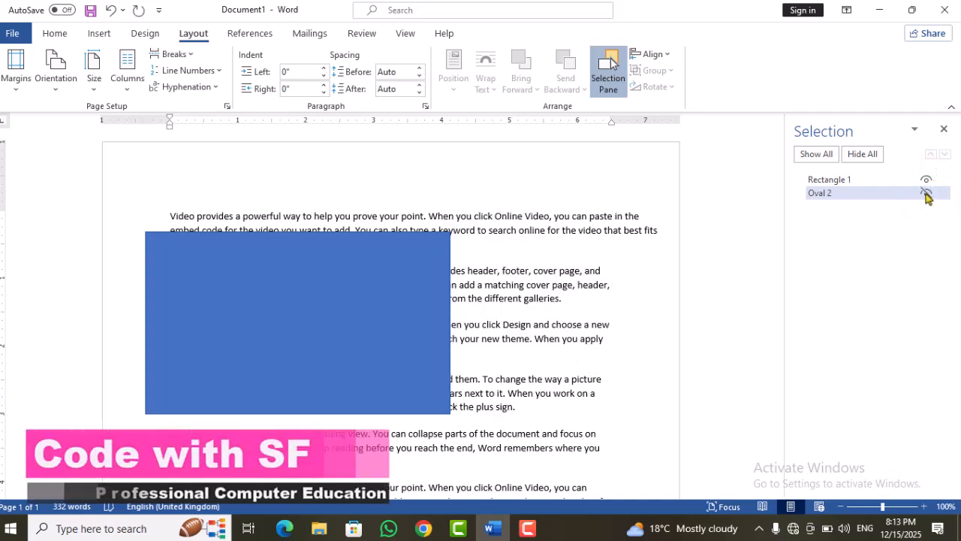
pyautogui.click(926, 194)
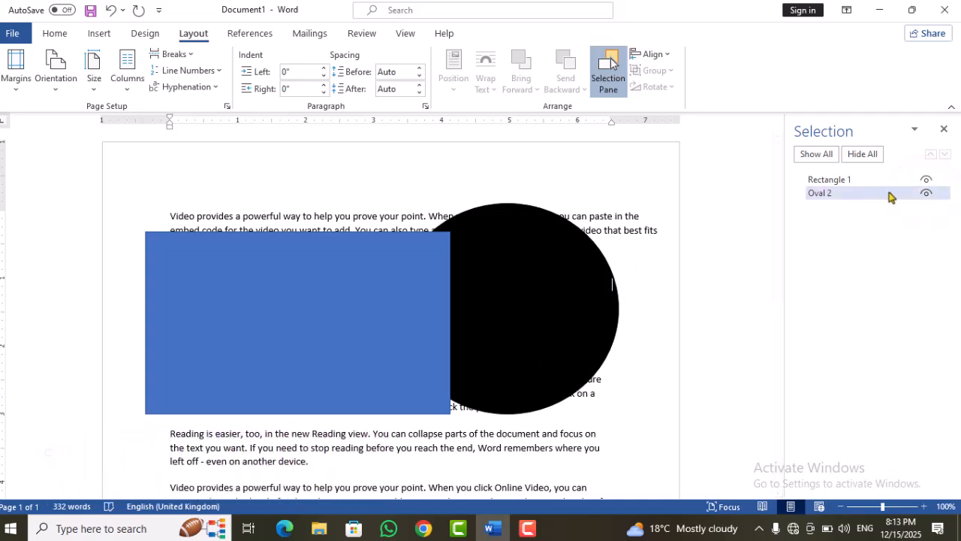
pyautogui.click(926, 180)
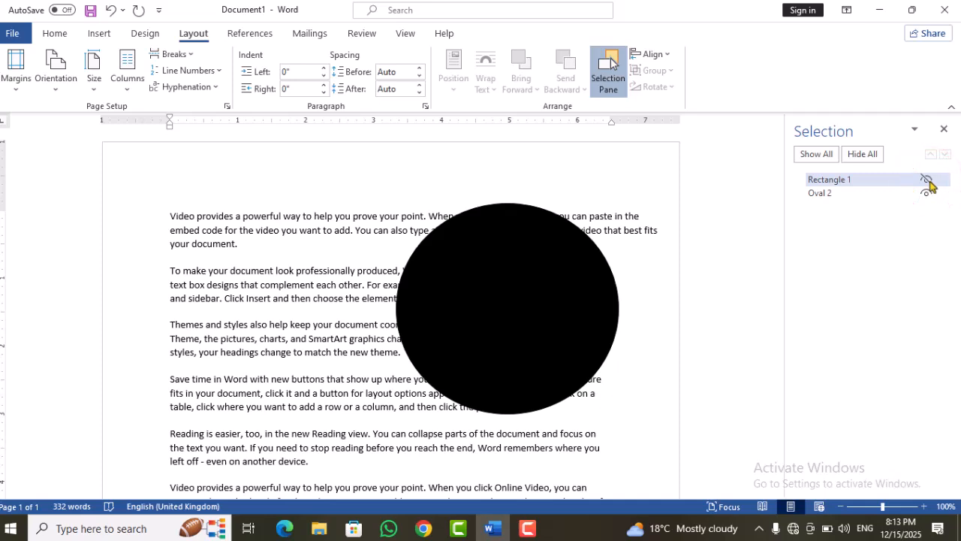
pyautogui.click(928, 183)
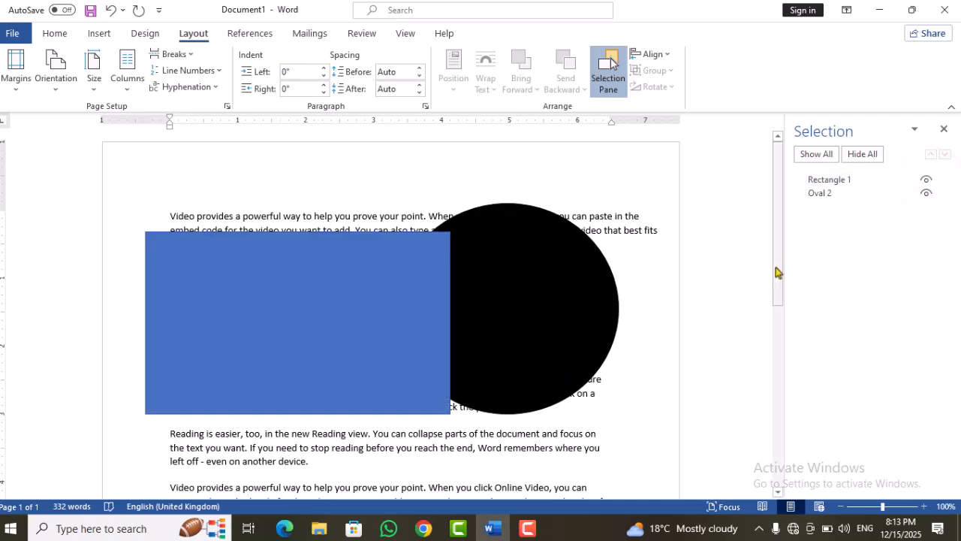